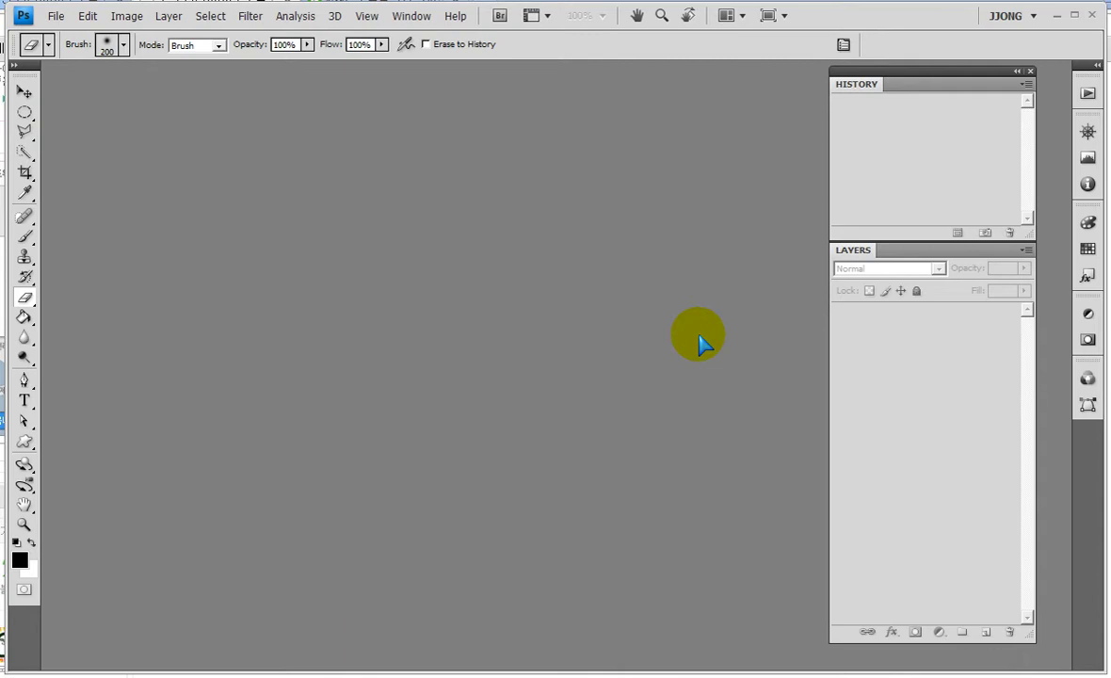
Step: Open Sec03-05.jpg, Sec03-06.jpg and Sec03-07.jpg together from the Sample folder
{"action": "left_click", "coordinate": [54, 17]}
{"action": "left_click", "coordinate": [72, 49]}
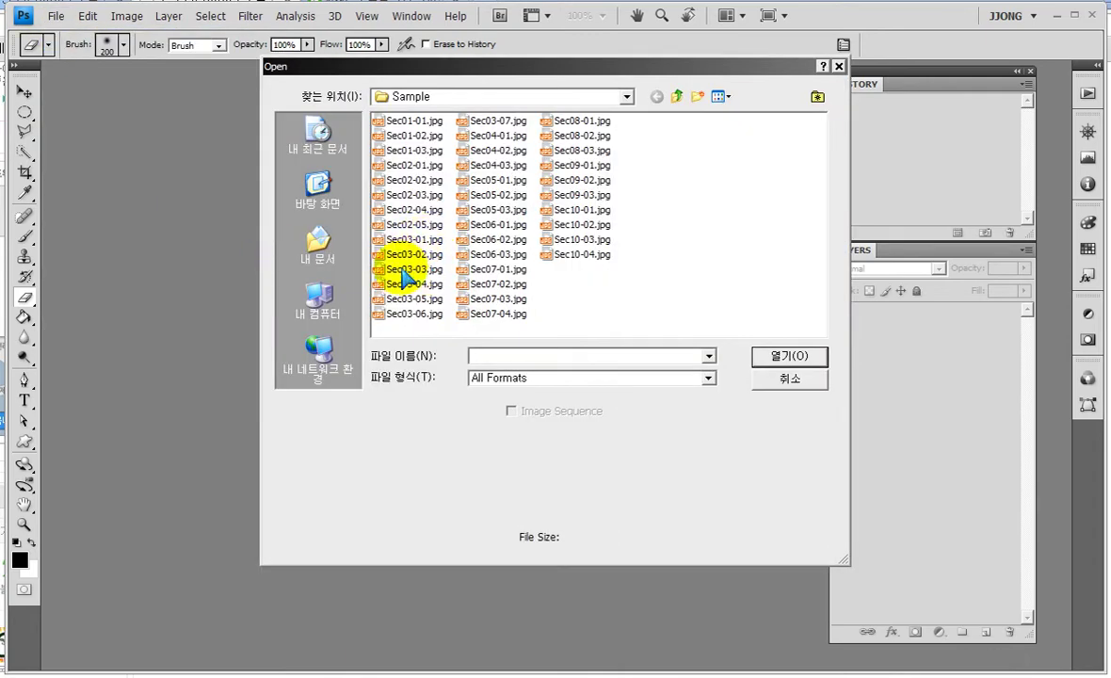
{"action": "left_click", "coordinate": [406, 299]}
{"action": "left_click", "coordinate": [410, 316], "text": "ctrl"}
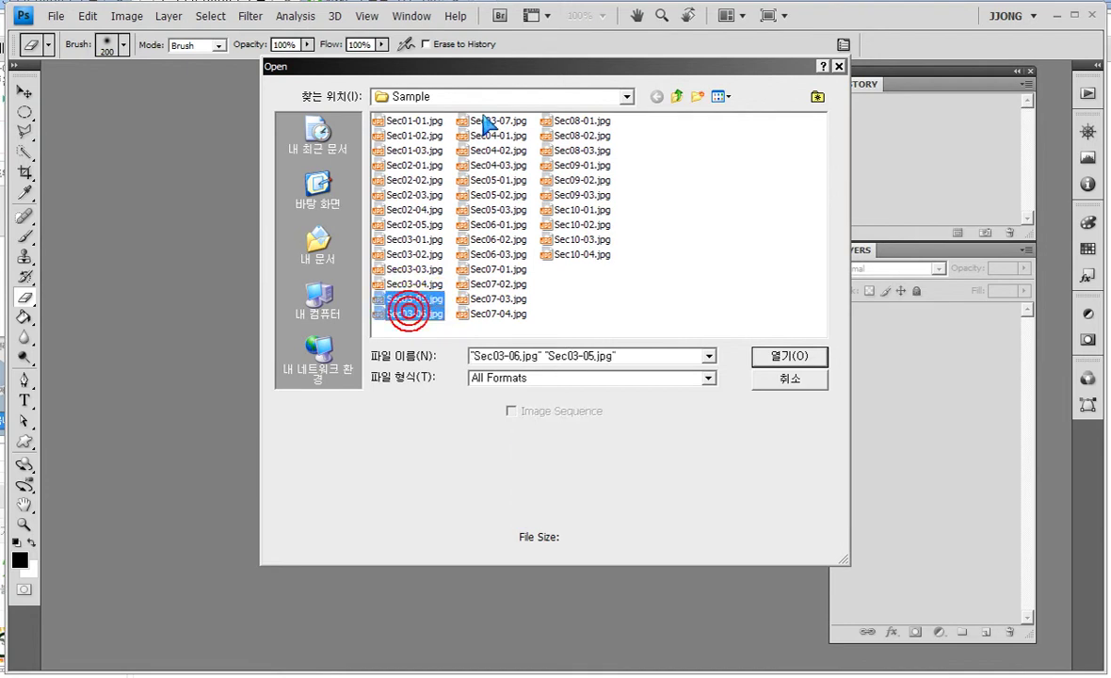
{"action": "left_click", "coordinate": [489, 120]}
{"action": "left_click", "coordinate": [413, 317], "text": "ctrl"}
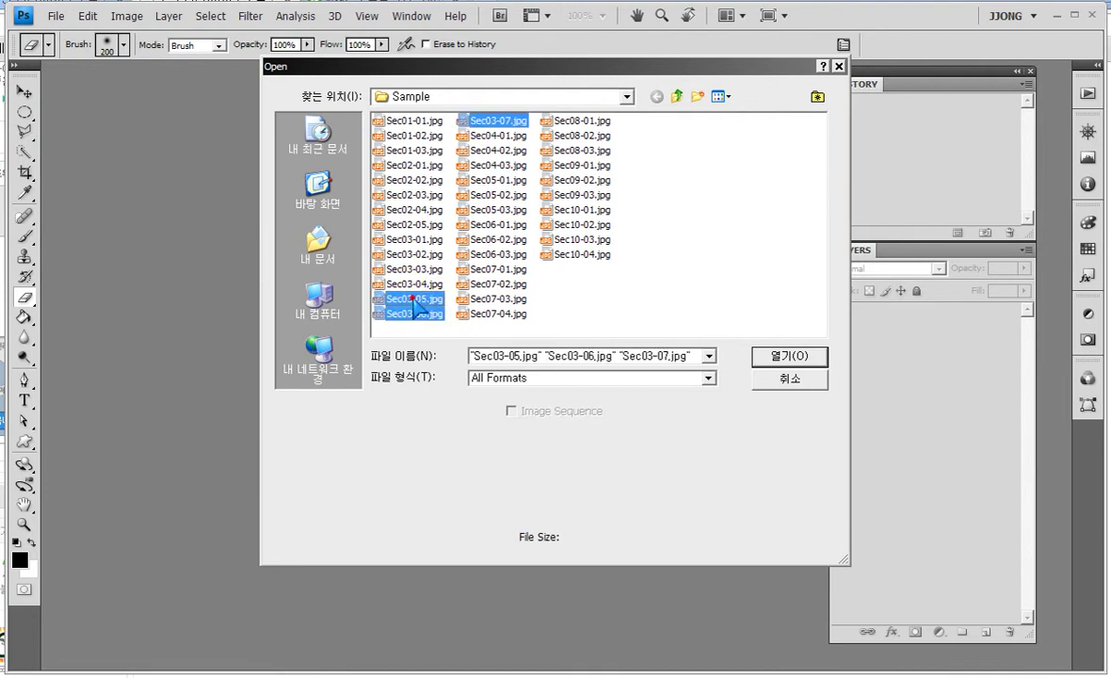
{"action": "left_click", "coordinate": [789, 356]}
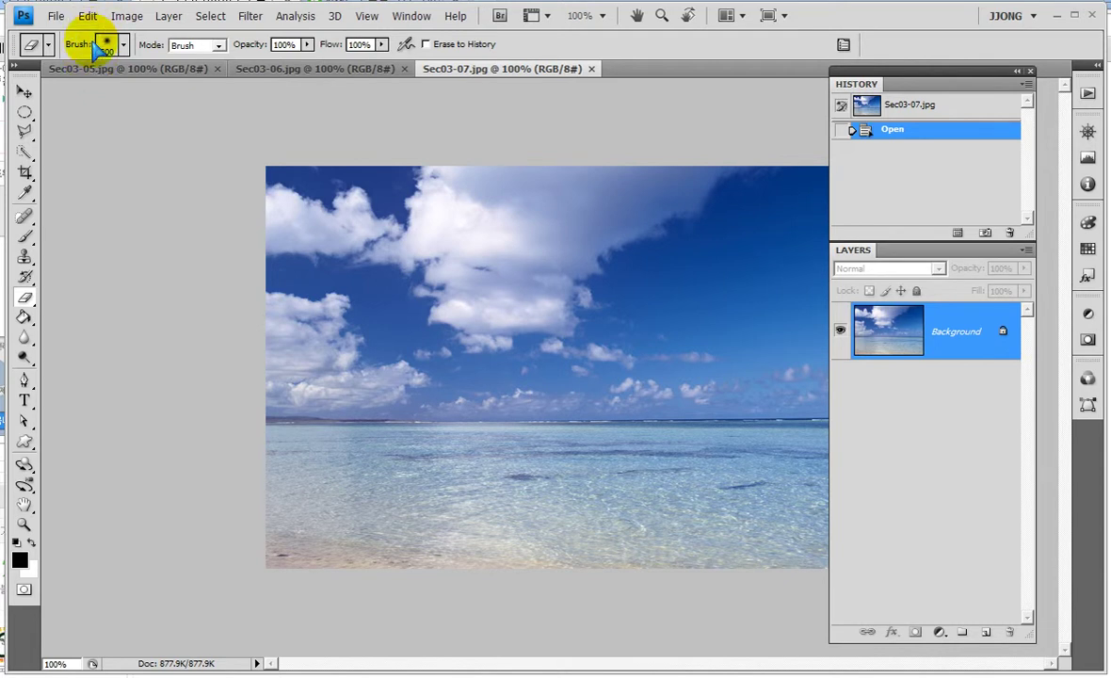
Step: Float the palm and bird photos as separate windows and enlarge the bird window
{"action": "left_click_drag", "start_coordinate": [93, 69], "coordinate": [166, 123]}
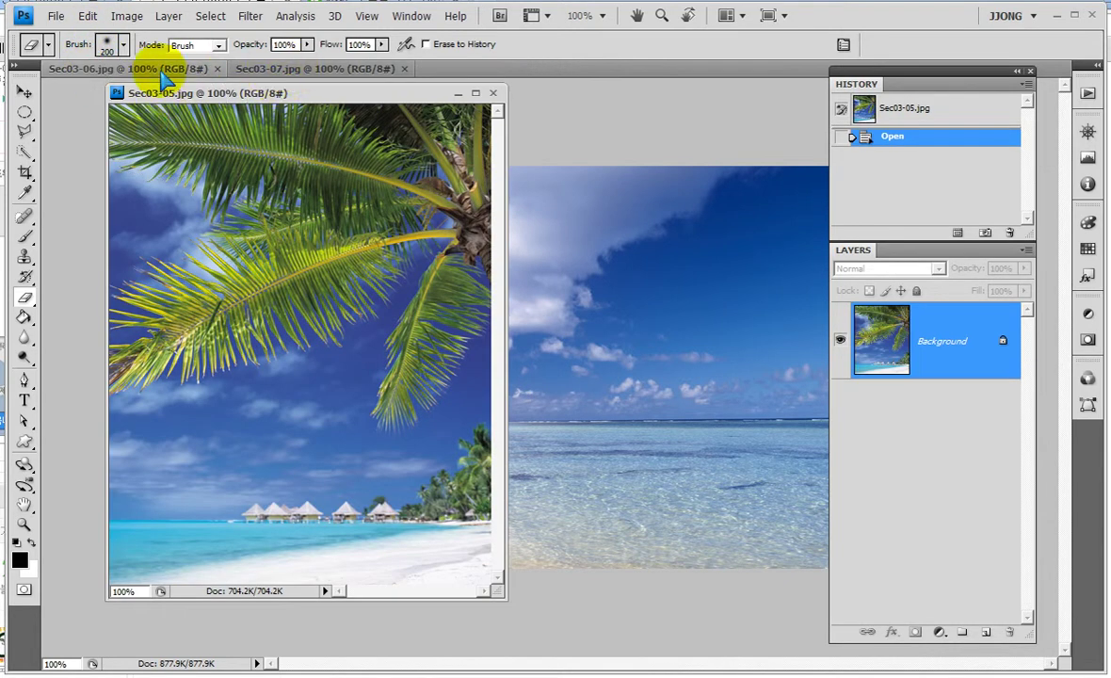
{"action": "left_click_drag", "start_coordinate": [112, 68], "coordinate": [274, 164]}
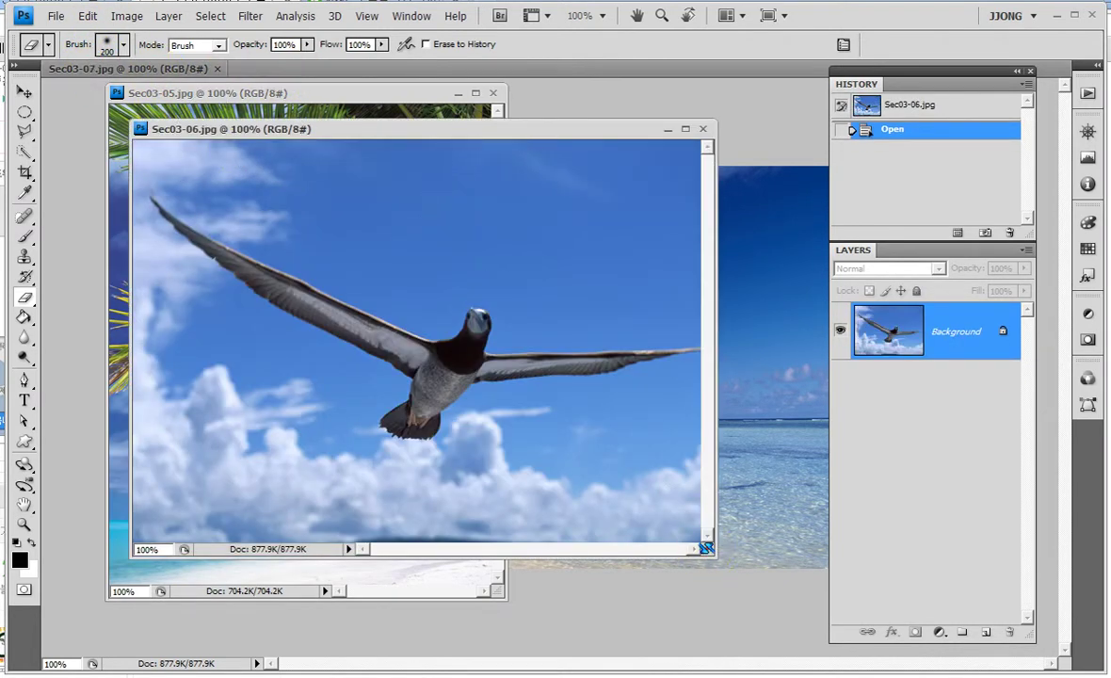
{"action": "left_click_drag", "start_coordinate": [712, 557], "coordinate": [814, 603]}
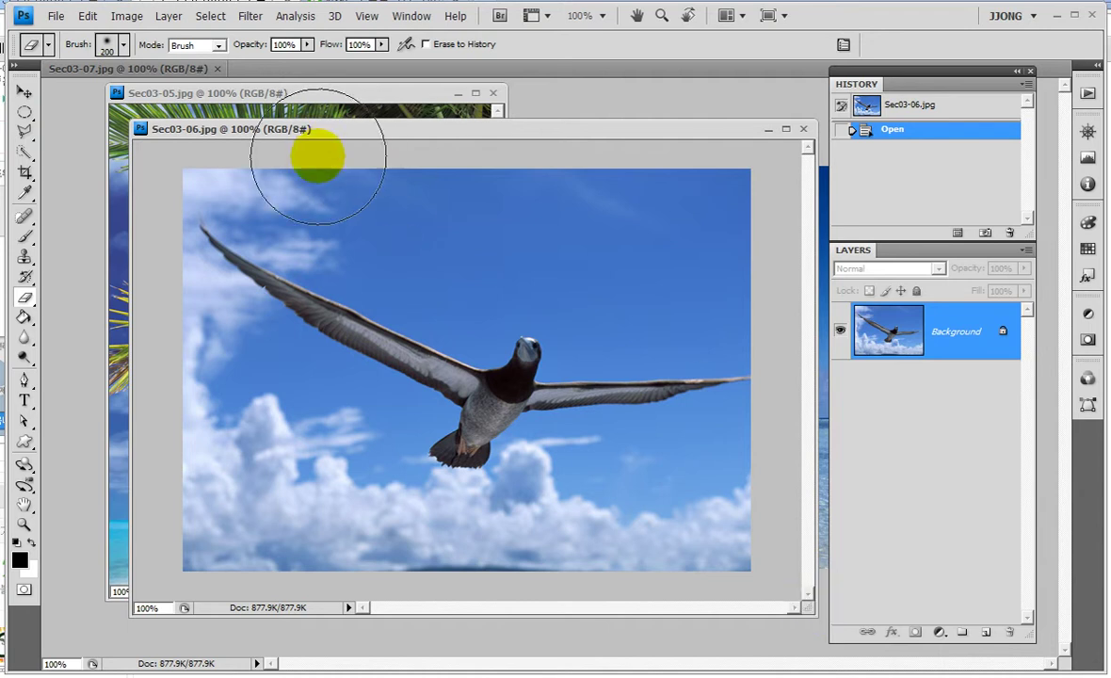
Step: Quick Select the bird's wings and body, then refine along both wing edges
{"action": "left_click", "coordinate": [26, 153]}
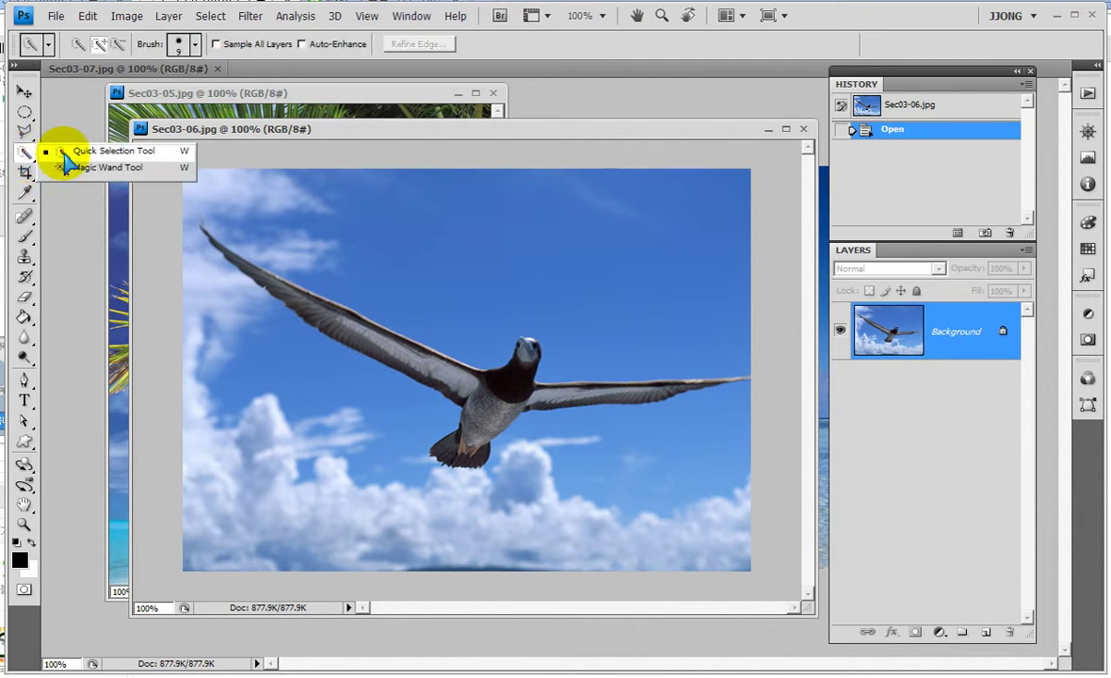
{"action": "left_click", "coordinate": [94, 151]}
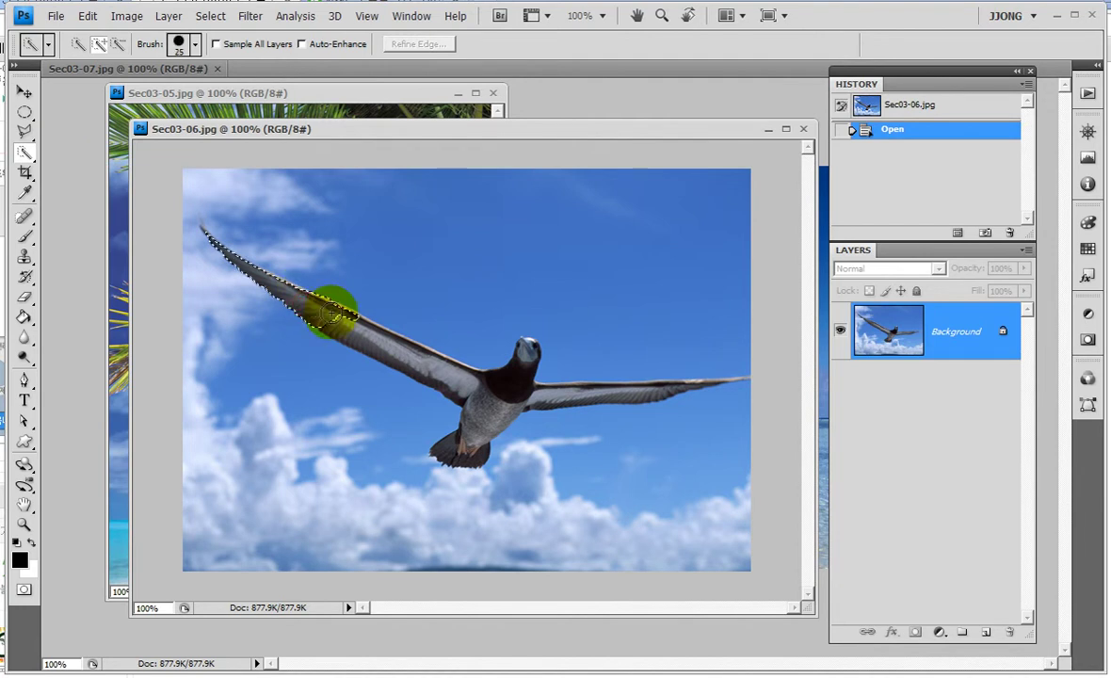
{"action": "left_click_drag", "start_coordinate": [380, 340], "coordinate": [457, 353]}
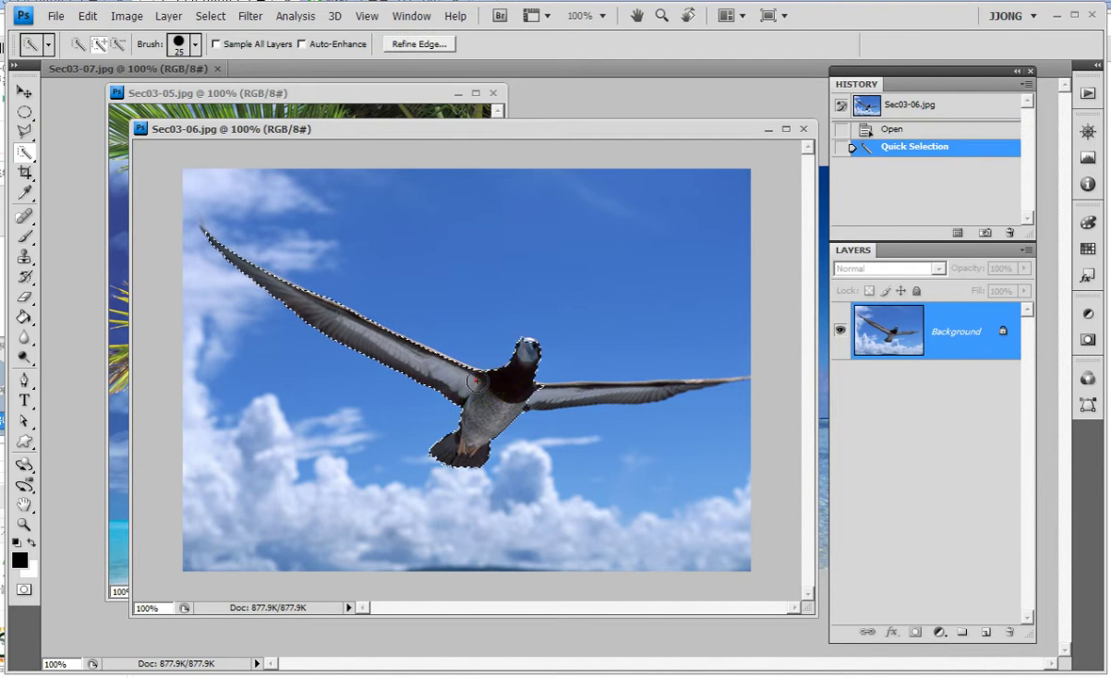
{"action": "mouse_move", "coordinate": [527, 377]}
{"action": "left_mouse_down"}
{"action": "mouse_move", "coordinate": [548, 394]}
{"action": "mouse_move", "coordinate": [540, 384]}
{"action": "left_mouse_up"}
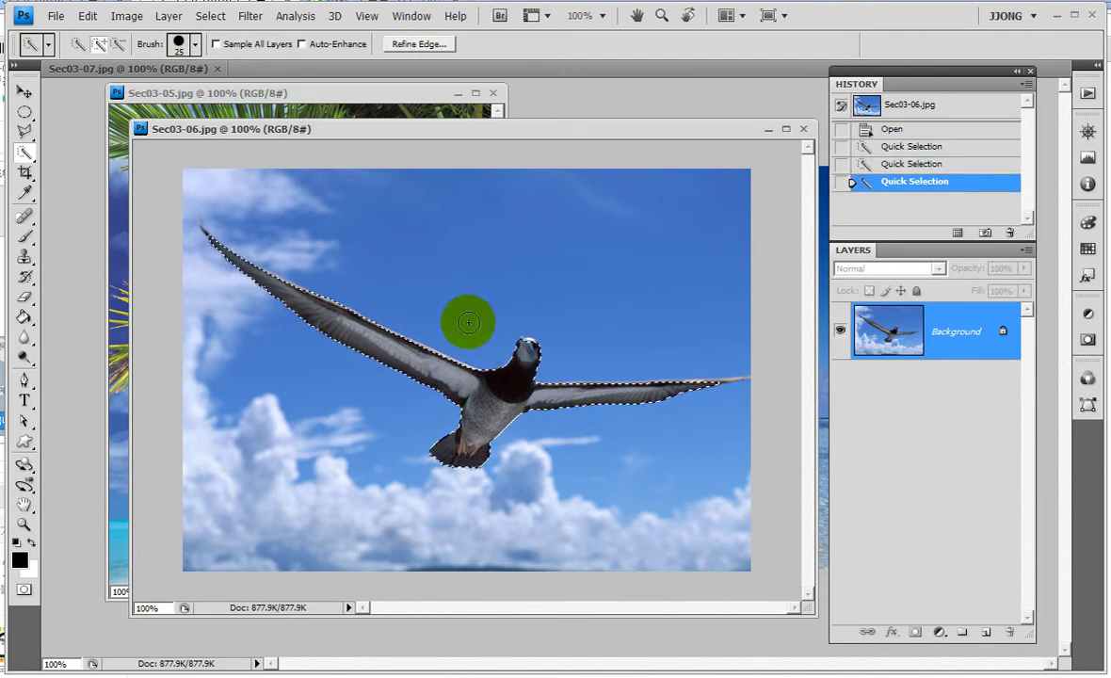
{"action": "left_click", "coordinate": [455, 372]}
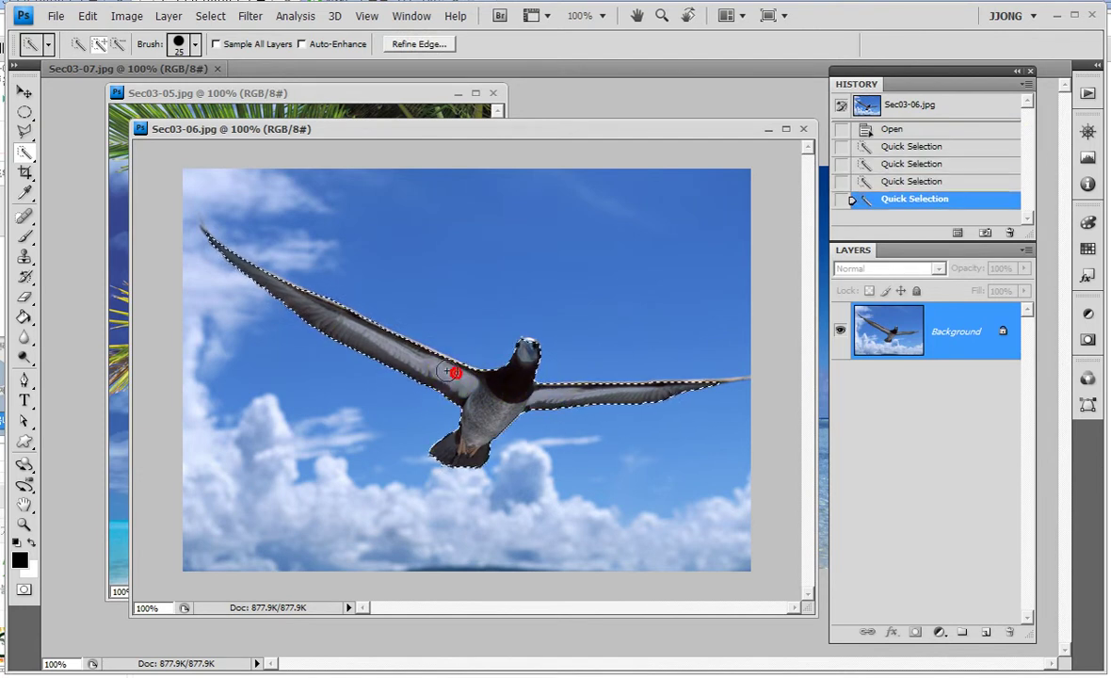
{"action": "left_click_drag", "start_coordinate": [445, 369], "coordinate": [432, 360]}
{"action": "left_click", "coordinate": [430, 369]}
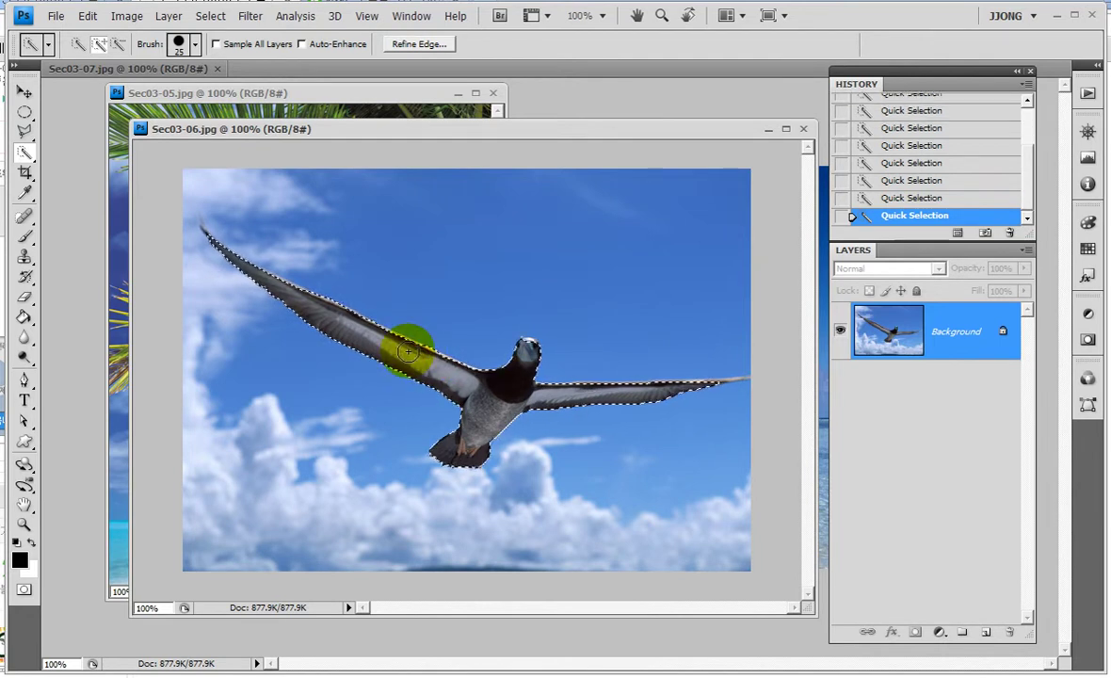
{"action": "left_click_drag", "start_coordinate": [542, 377], "coordinate": [637, 389]}
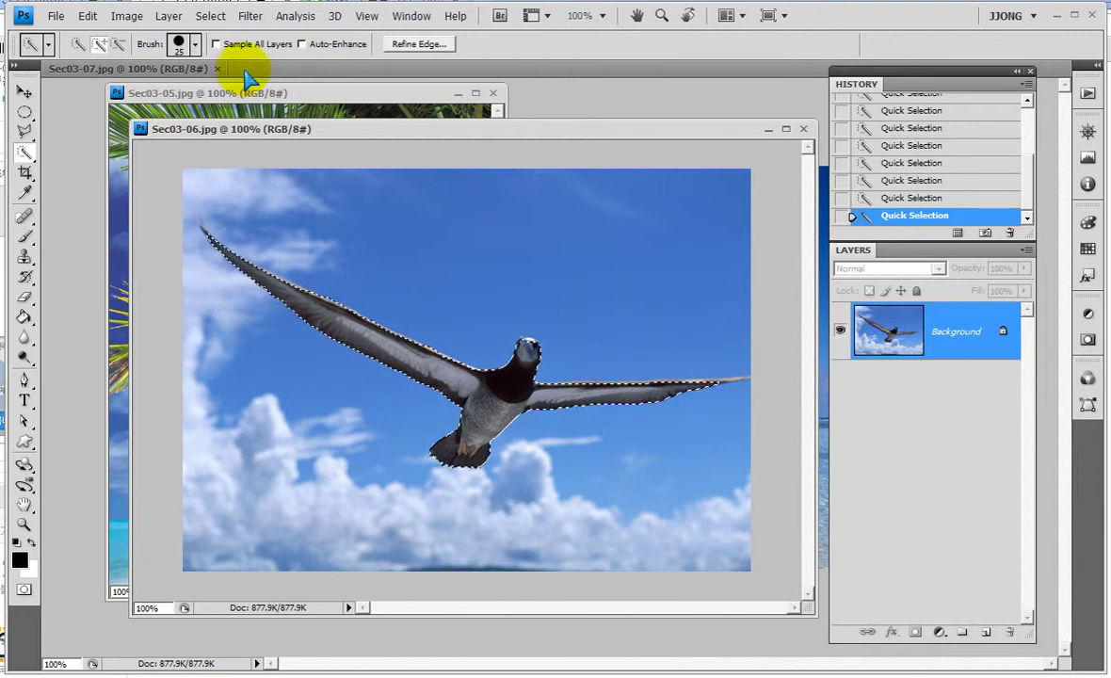
Step: Paste the copied bird into Sec03-07.jpg as a new layer
{"action": "left_click", "coordinate": [560, 96]}
{"action": "left_click", "coordinate": [766, 130]}
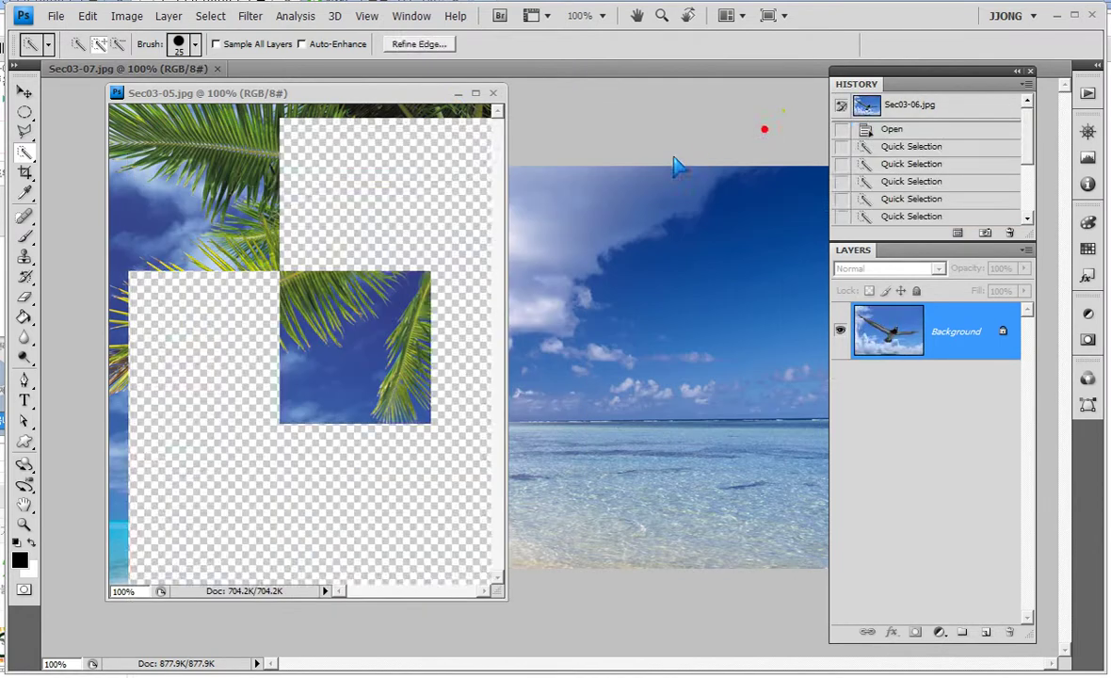
{"action": "left_click", "coordinate": [456, 94]}
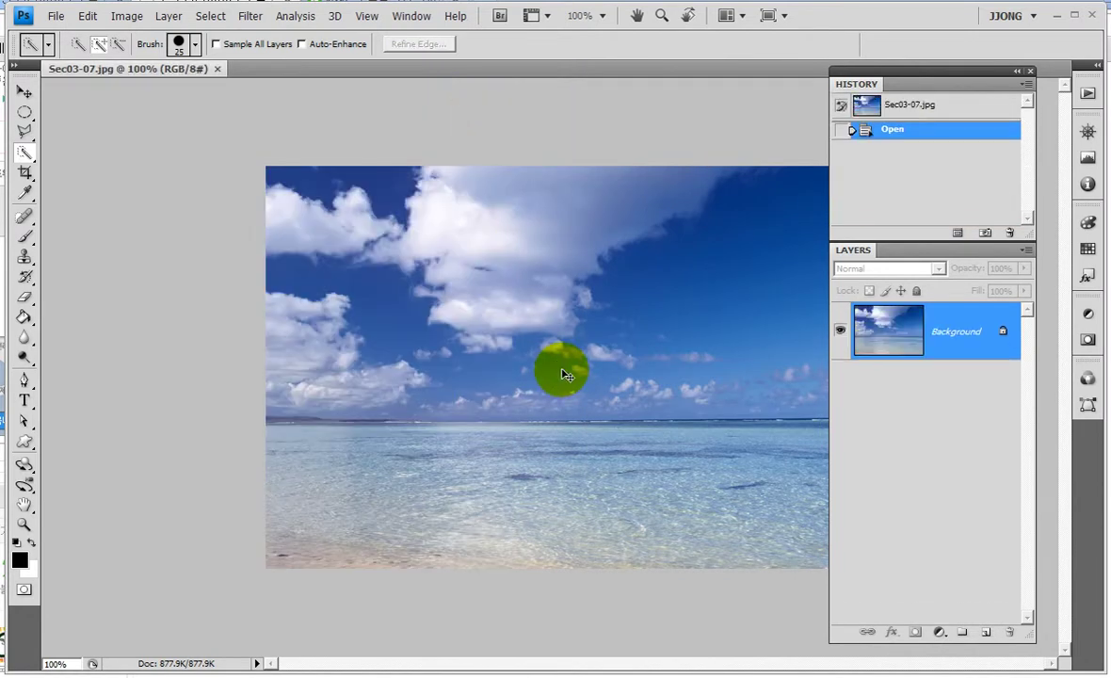
{"action": "key", "text": "ctrl+v"}
Step: Move the bird layer up above the horizon and start Free Transform
{"action": "left_click", "coordinate": [24, 92]}
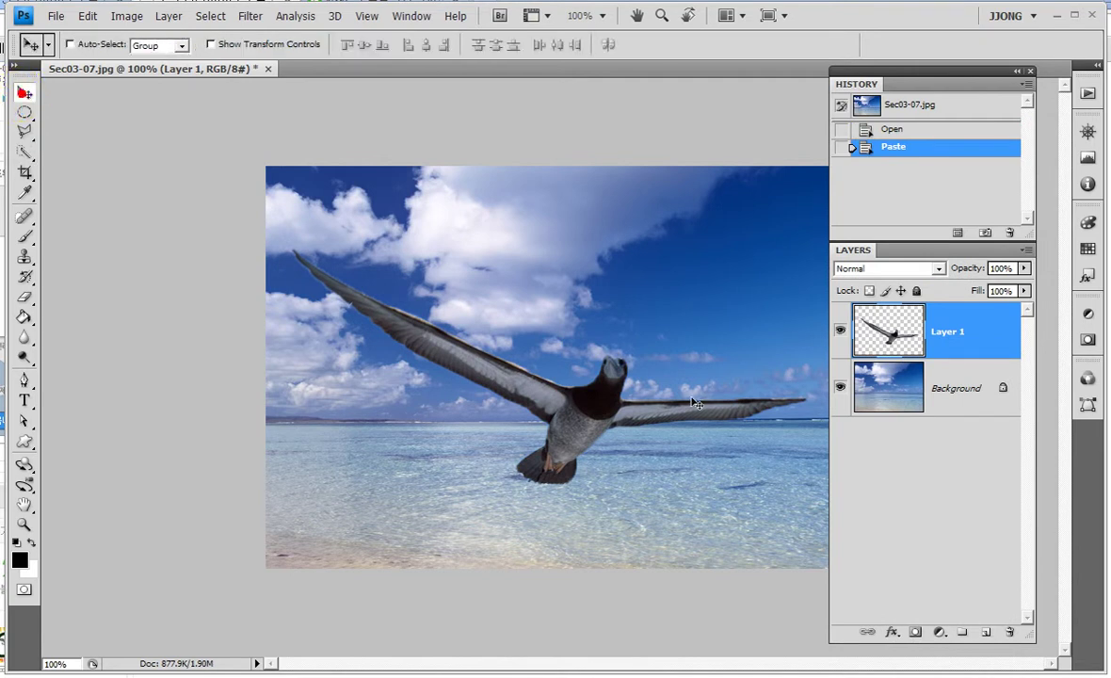
{"action": "mouse_move", "coordinate": [593, 426]}
{"action": "left_mouse_down"}
{"action": "mouse_move", "coordinate": [527, 469]}
{"action": "mouse_move", "coordinate": [595, 367]}
{"action": "left_mouse_up"}
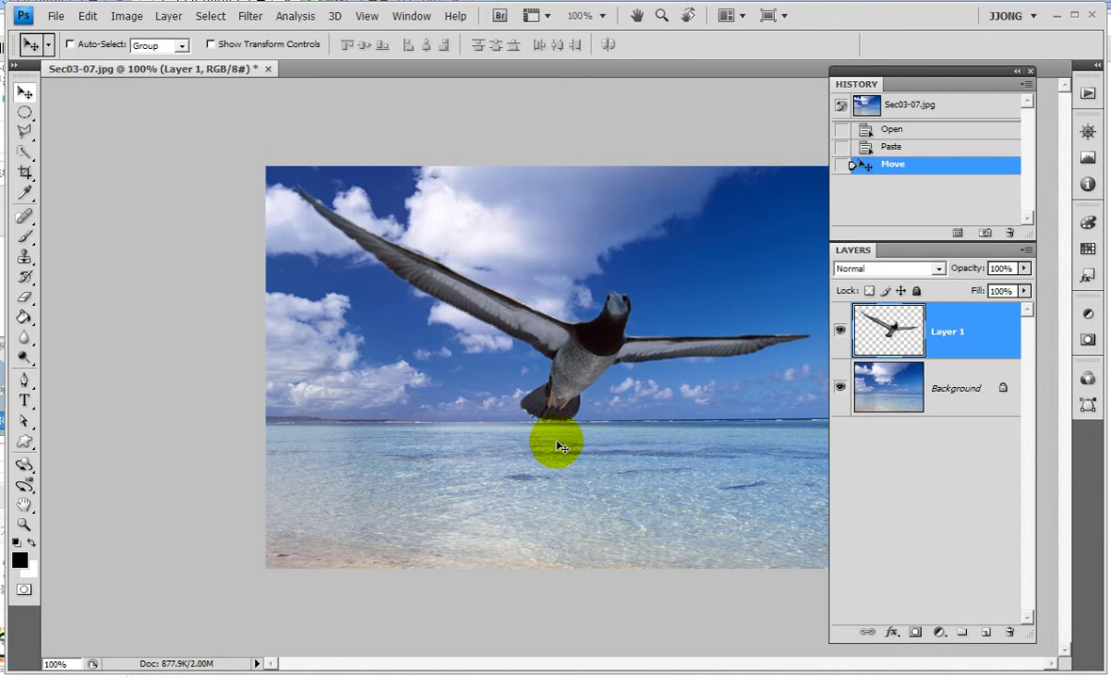
{"action": "key", "text": "ctrl+t"}
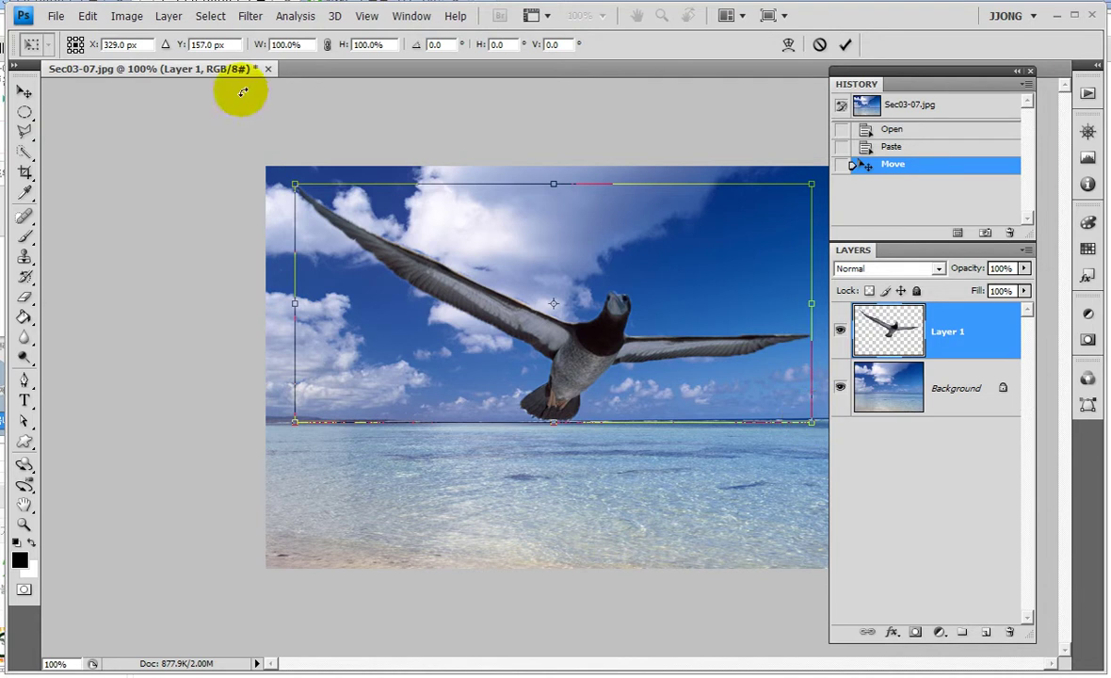
Step: Float the Sec03-07.jpg sea photo in its own enlarged window
{"action": "left_click", "coordinate": [181, 66]}
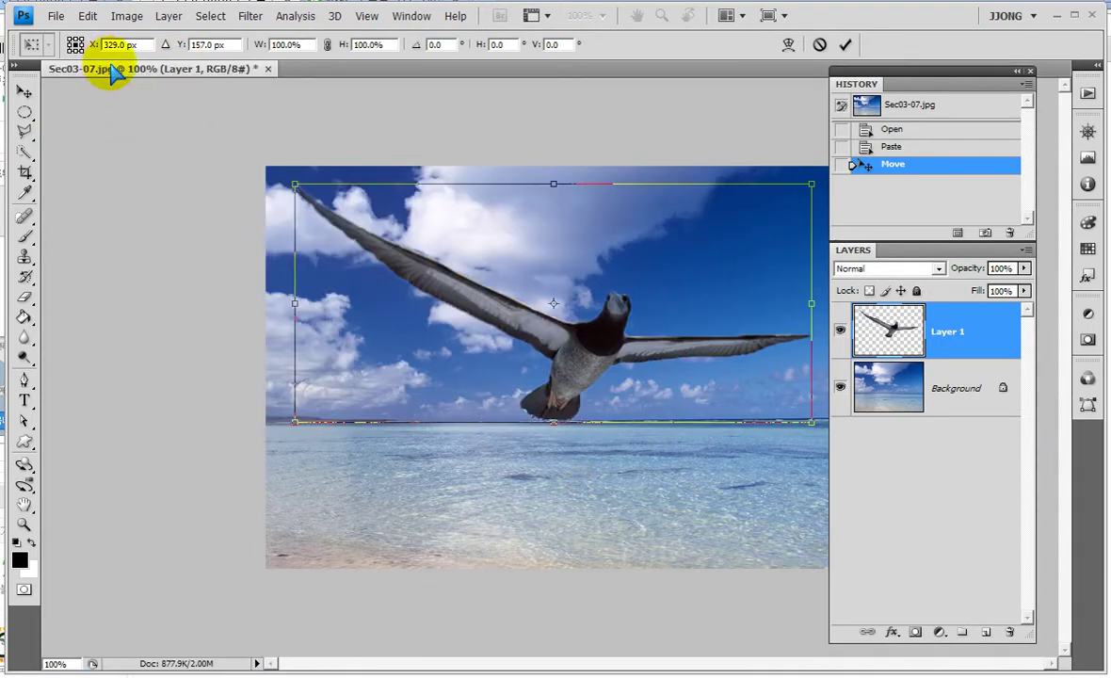
{"action": "left_click_drag", "start_coordinate": [111, 68], "coordinate": [131, 92]}
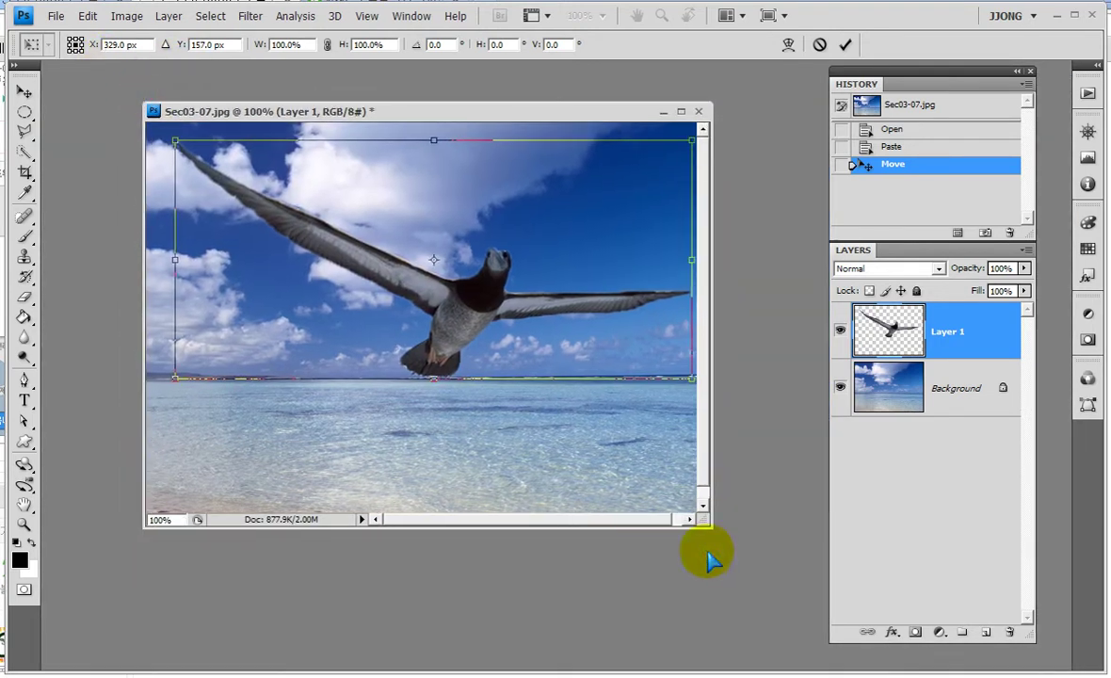
{"action": "left_click_drag", "start_coordinate": [706, 521], "coordinate": [817, 598]}
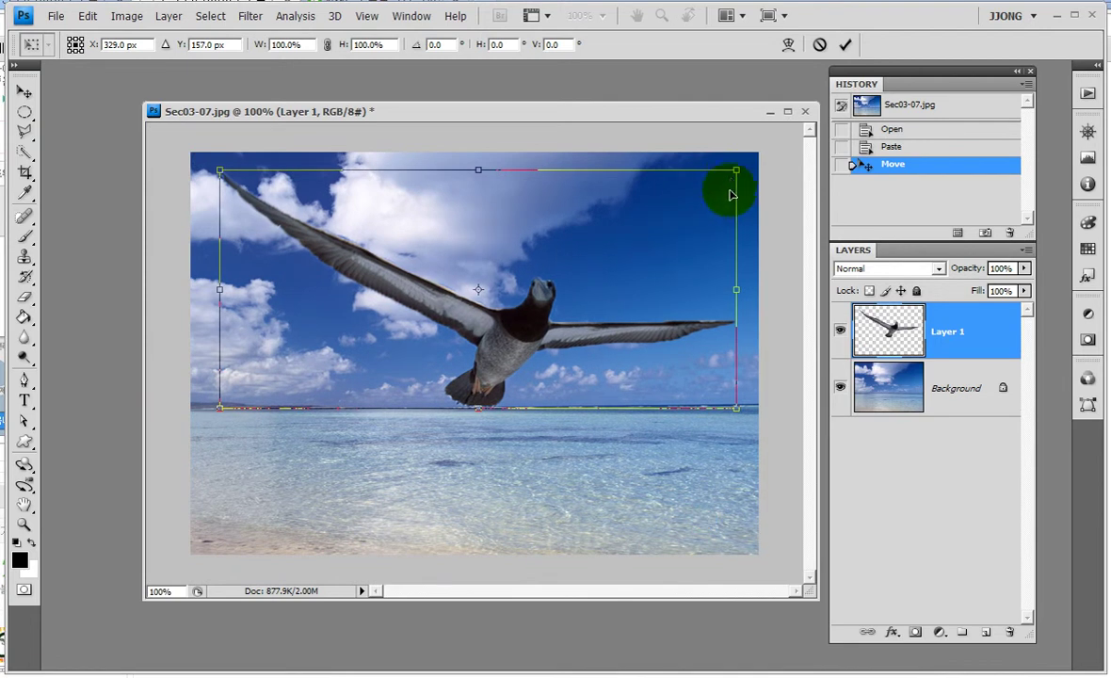
Step: Scale the bird to about 36%, tilt it, and place it upper-left in the sky
{"action": "mouse_move", "coordinate": [736, 172]}
{"action": "left_mouse_down"}
{"action": "mouse_move", "coordinate": [457, 264]}
{"action": "mouse_move", "coordinate": [496, 359]}
{"action": "mouse_move", "coordinate": [466, 320]}
{"action": "mouse_move", "coordinate": [500, 362]}
{"action": "mouse_move", "coordinate": [489, 348]}
{"action": "left_mouse_up"}
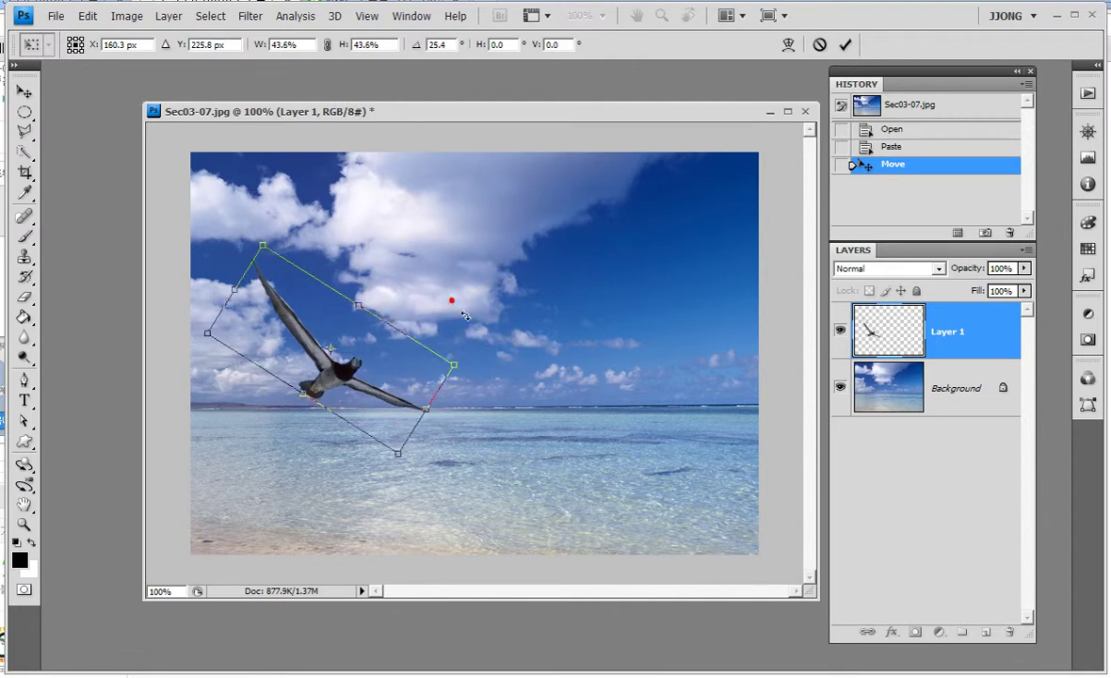
{"action": "mouse_move", "coordinate": [448, 285]}
{"action": "left_mouse_down"}
{"action": "mouse_move", "coordinate": [348, 367]}
{"action": "mouse_move", "coordinate": [322, 299]}
{"action": "left_mouse_up"}
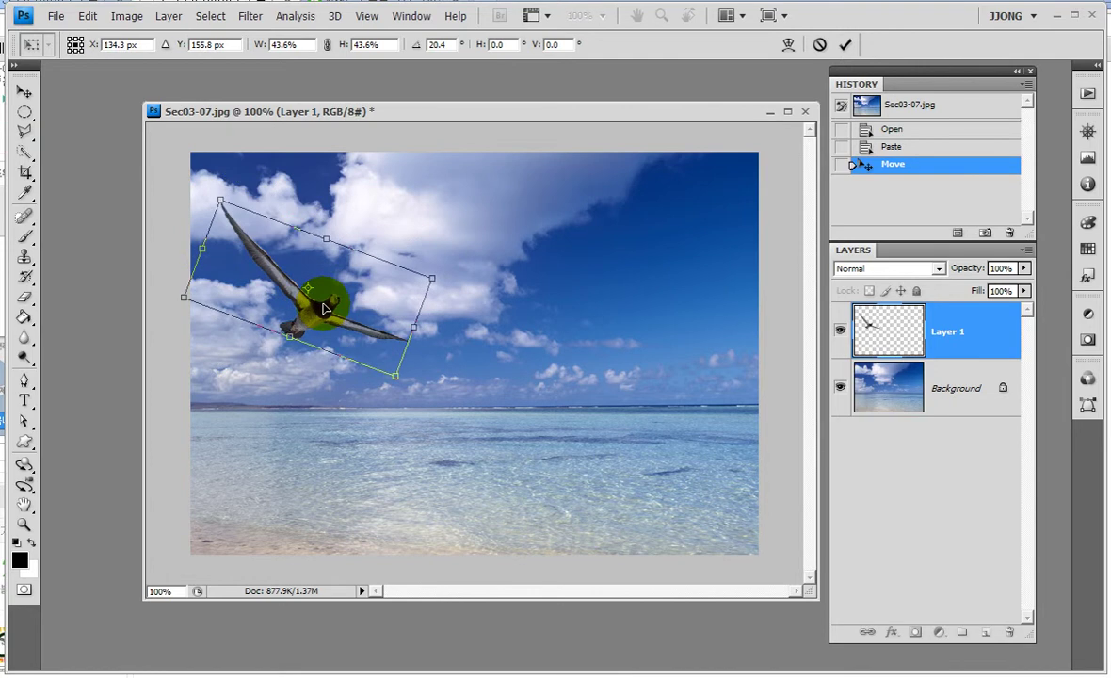
{"action": "left_click_drag", "start_coordinate": [395, 374], "coordinate": [323, 303]}
{"action": "key", "text": "Return"}
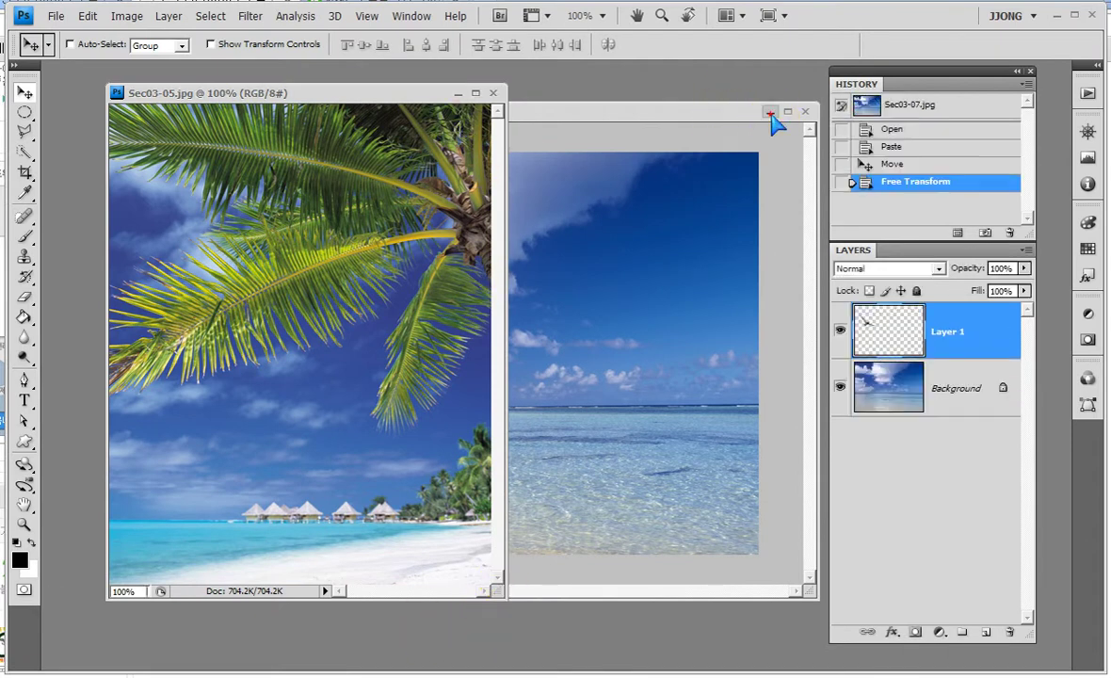
Step: Select the beach strip at the bottom of the palm photo with a Rectangular Marquee and clear it
{"action": "left_click_drag", "start_coordinate": [500, 590], "coordinate": [794, 655]}
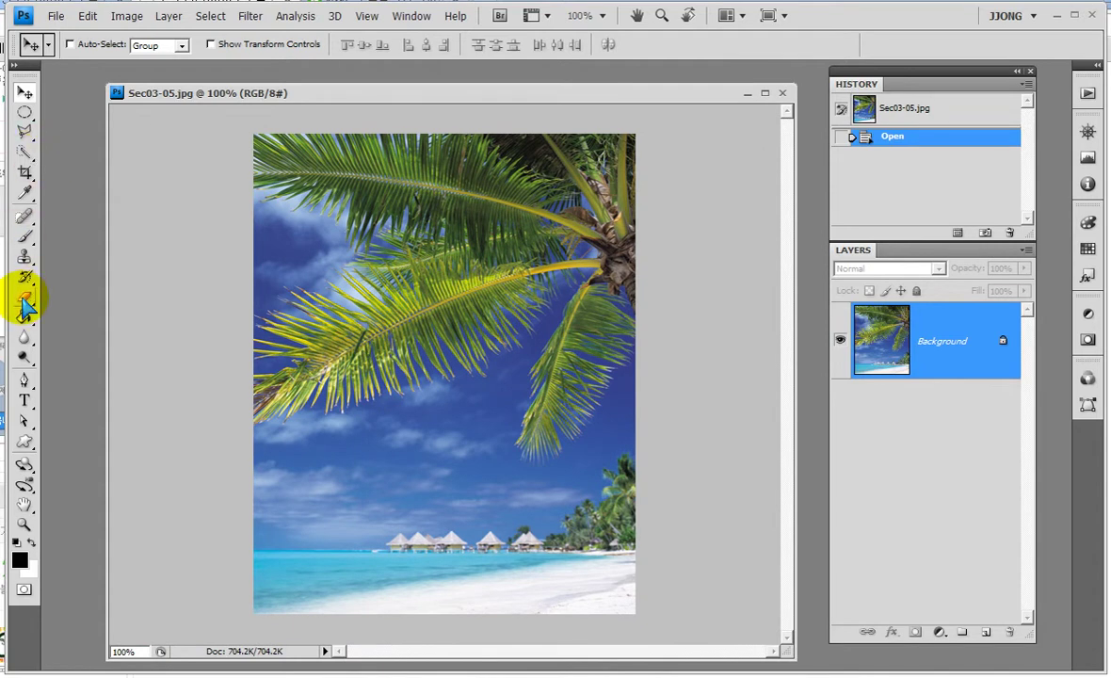
{"action": "left_click_drag", "start_coordinate": [25, 112], "coordinate": [99, 120]}
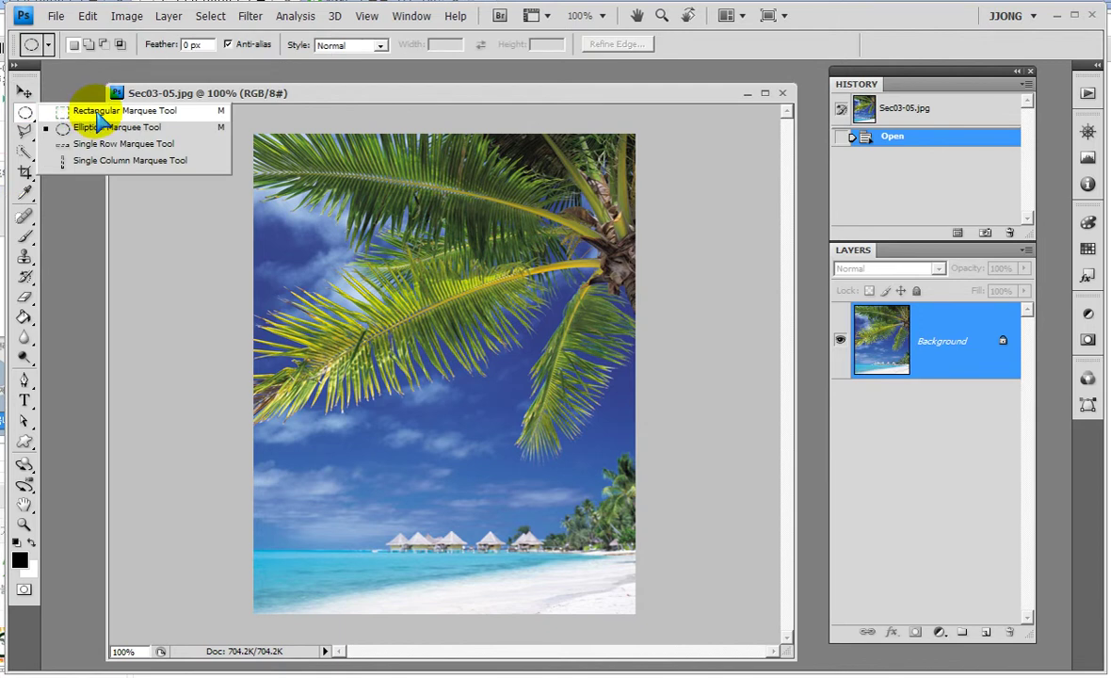
{"action": "left_click", "coordinate": [98, 112]}
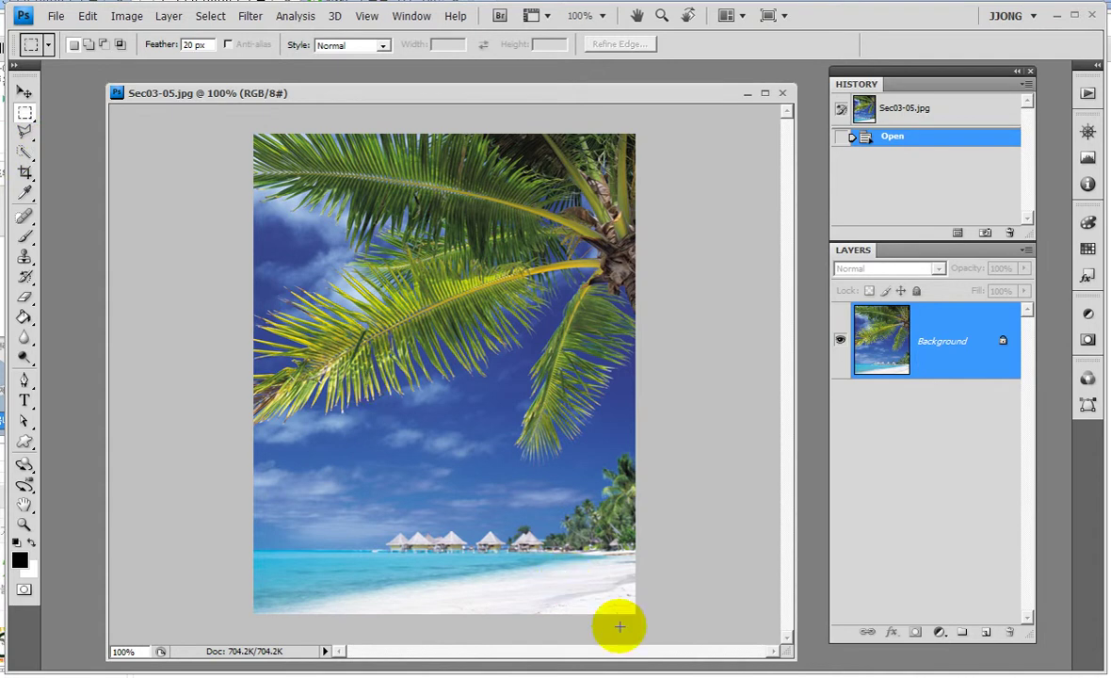
{"action": "mouse_move", "coordinate": [672, 623]}
{"action": "left_mouse_down"}
{"action": "mouse_move", "coordinate": [208, 495]}
{"action": "mouse_move", "coordinate": [203, 478]}
{"action": "left_mouse_up"}
{"action": "key", "text": "Delete"}
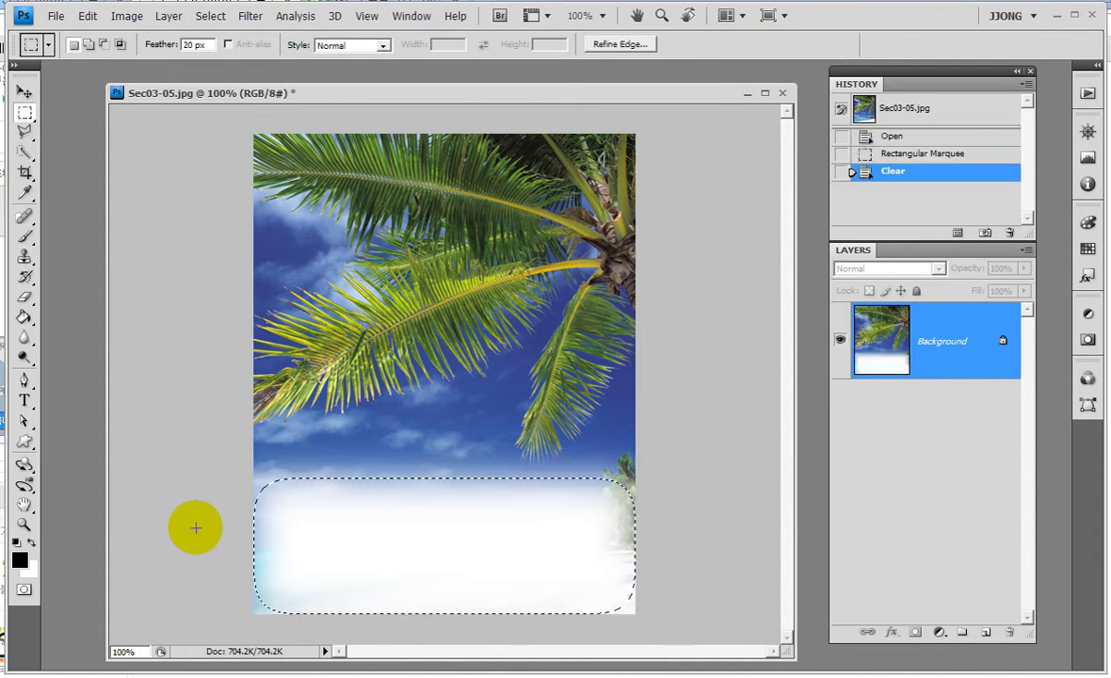
Step: Undo the soft-edged clear and set the marquee Feather to 0 px
{"action": "key", "text": "z"}
{"action": "key", "text": "ctrl+z"}
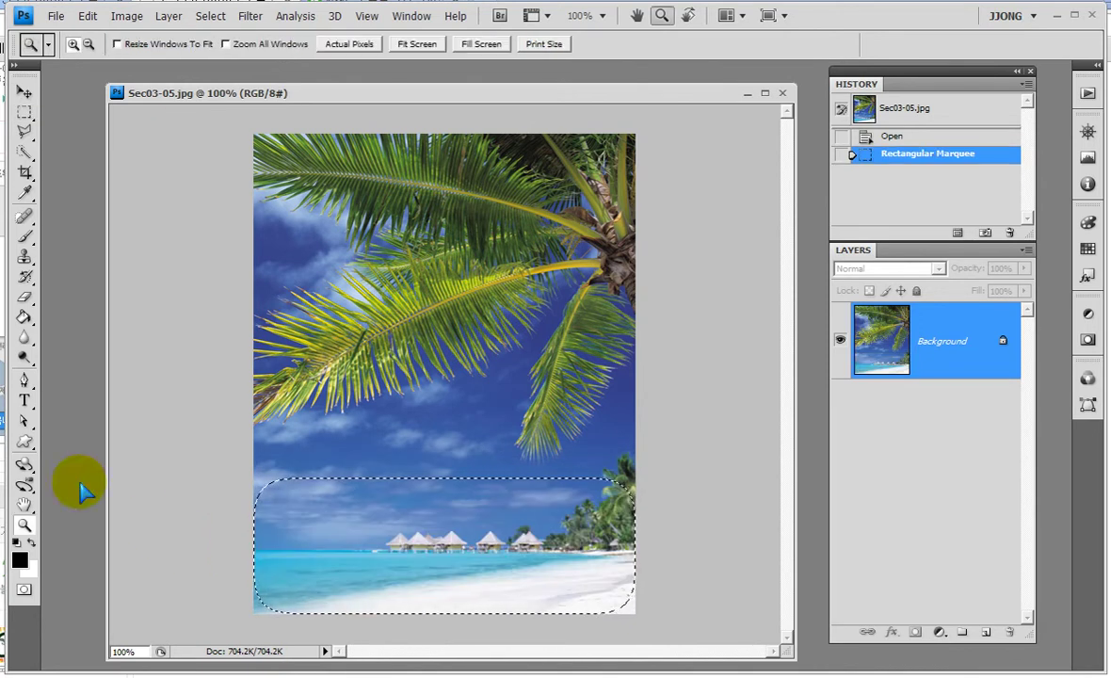
{"action": "left_click", "coordinate": [24, 113]}
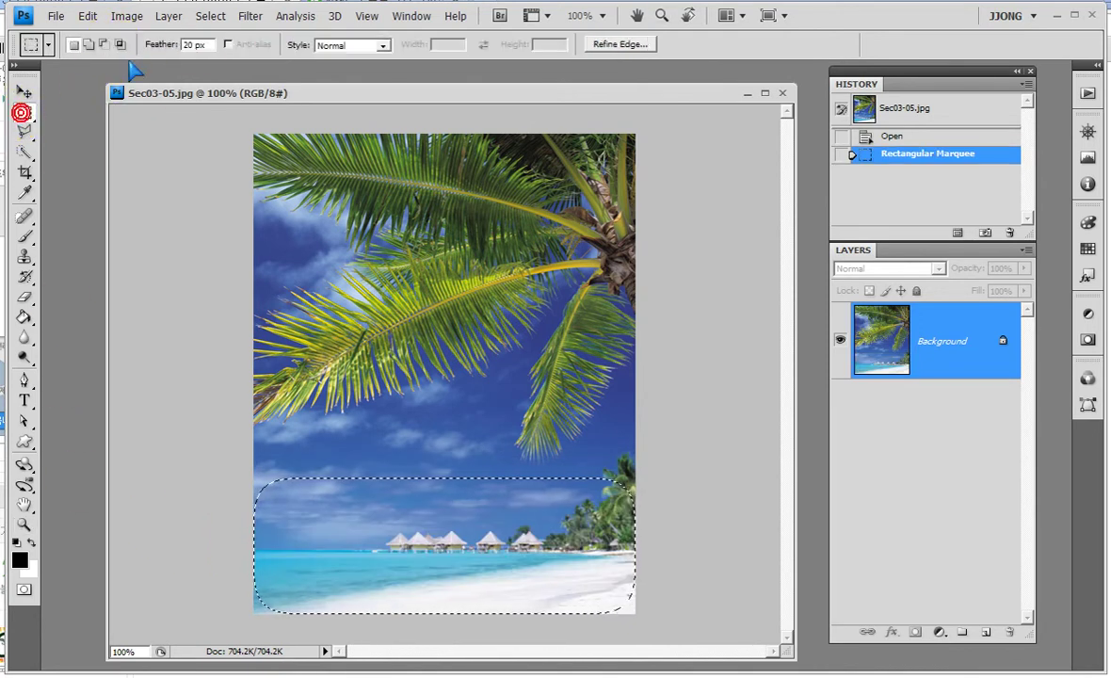
{"action": "left_click", "coordinate": [202, 44]}
{"action": "type", "text": "0"}
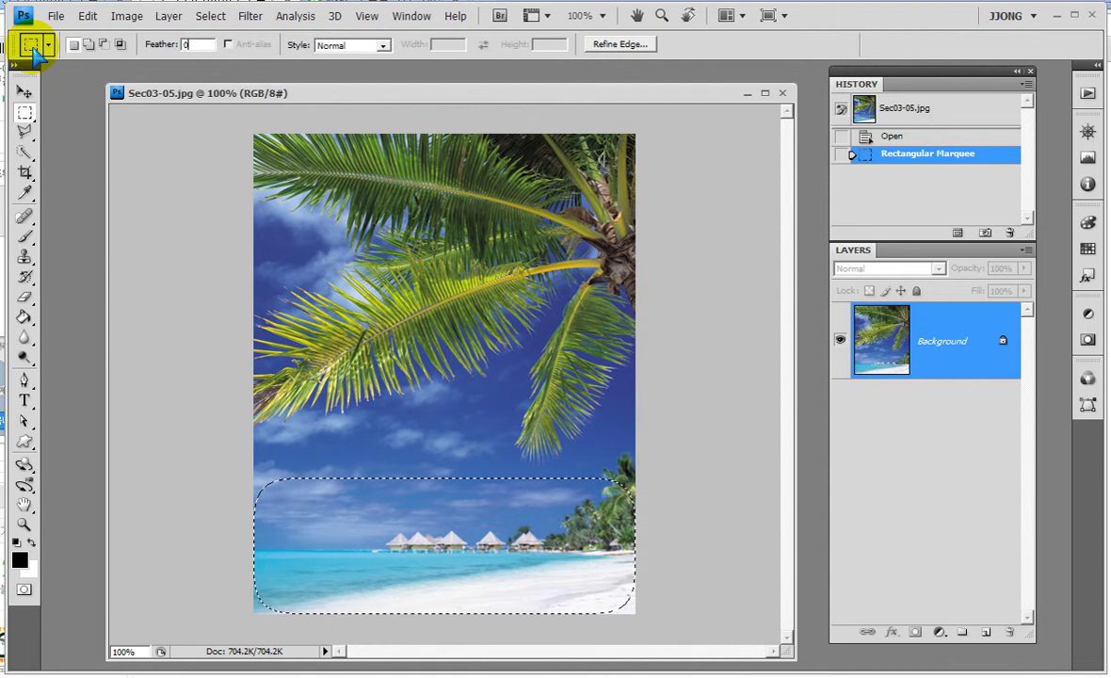
{"action": "key", "text": "Return"}
Step: Reselect the bottom strip with hard edges, clear it to white, and deselect
{"action": "left_click", "coordinate": [661, 625]}
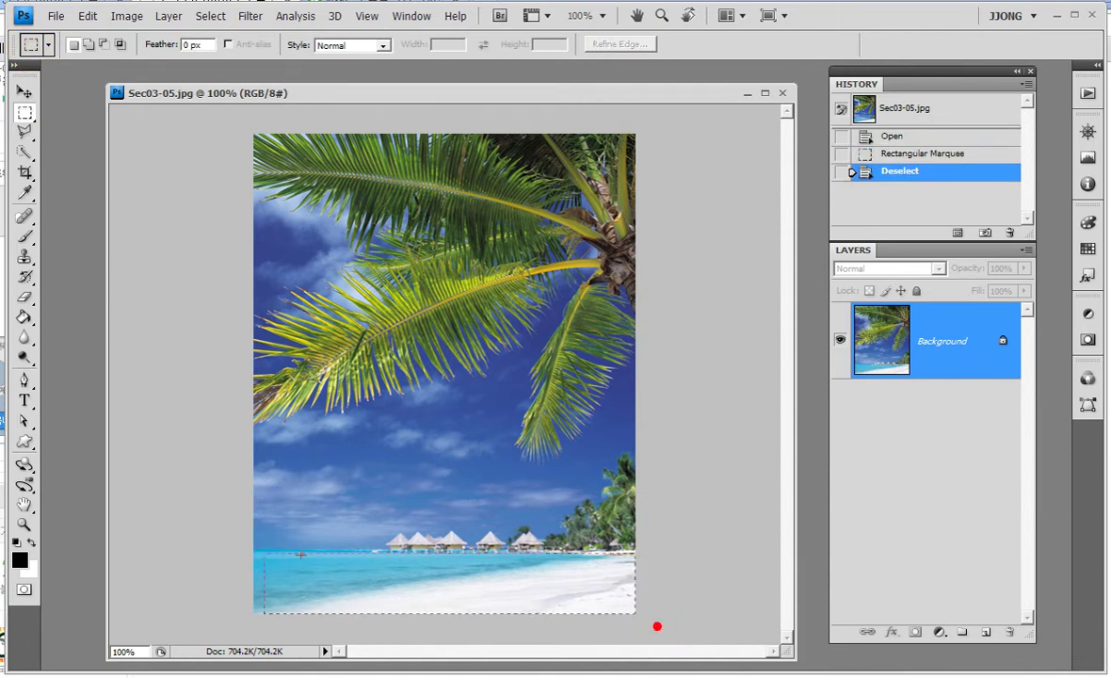
{"action": "left_click_drag", "start_coordinate": [657, 623], "coordinate": [185, 478]}
{"action": "key", "text": "Delete"}
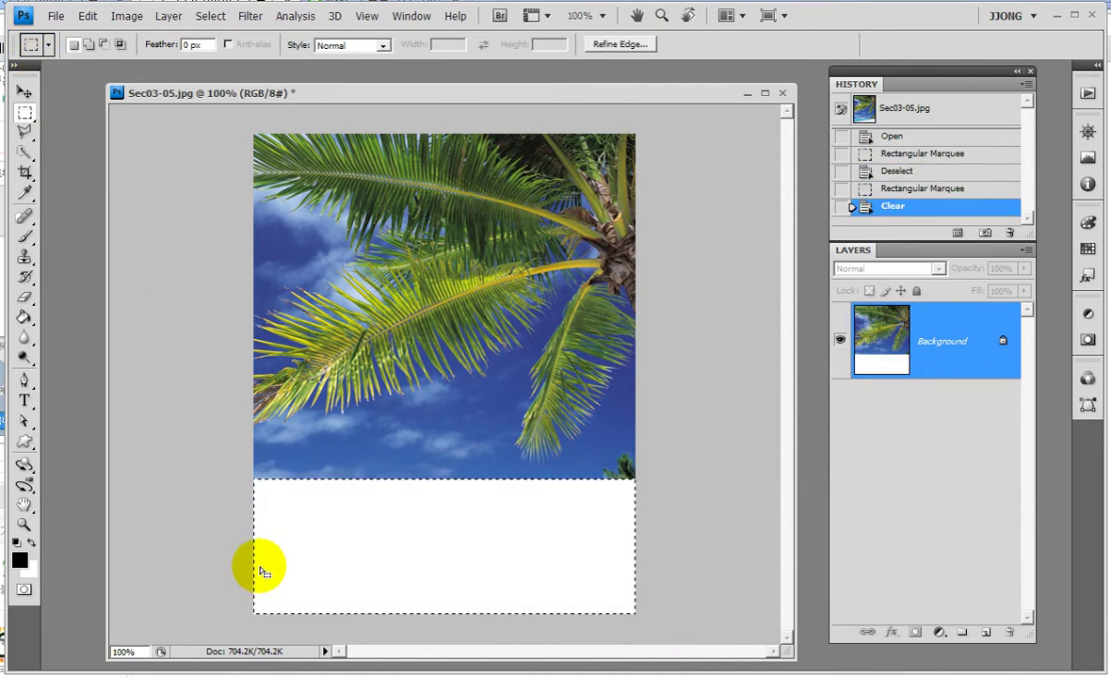
{"action": "left_click", "coordinate": [259, 567]}
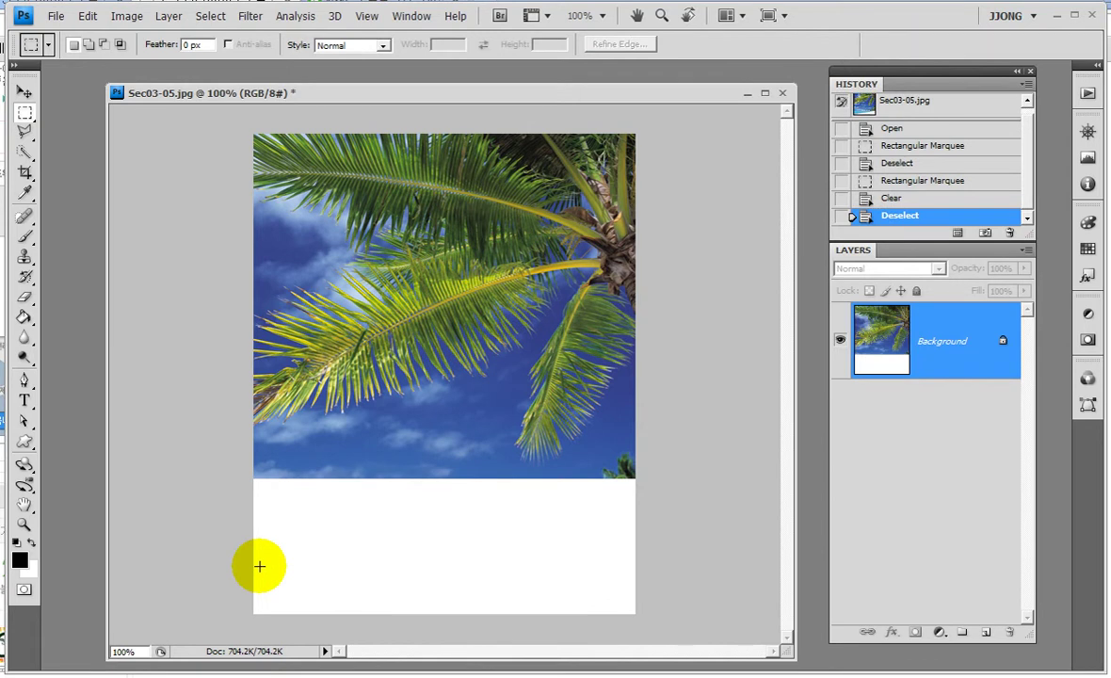
{"action": "left_click", "coordinate": [24, 299]}
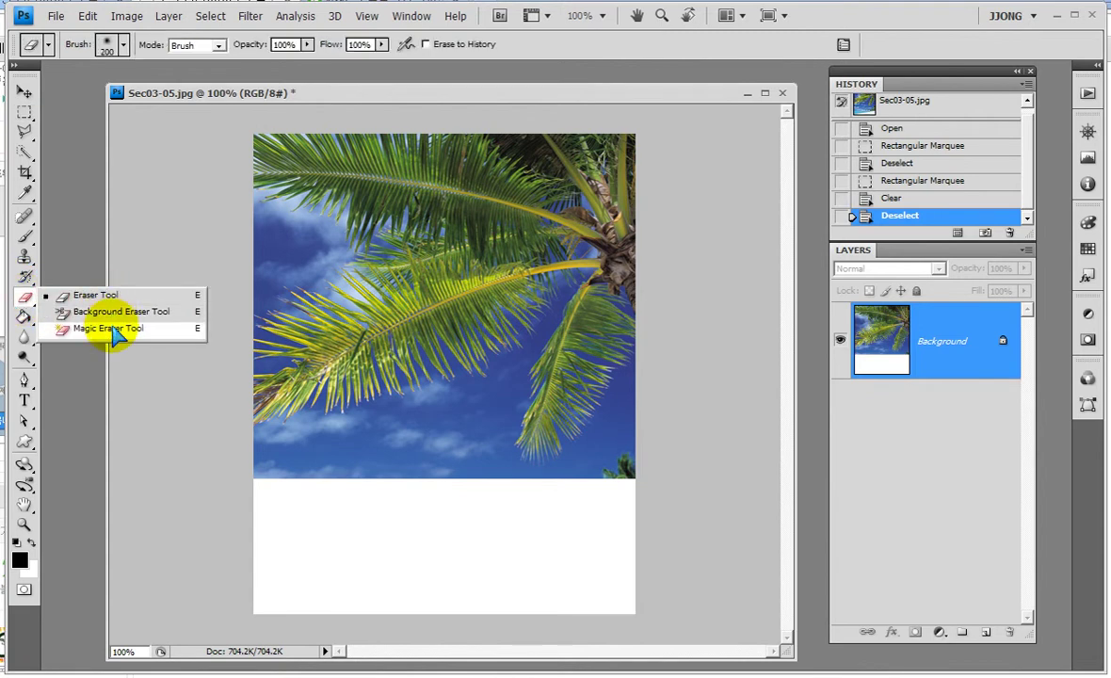
Step: Magic Erase the white bottom band and delete the leftover bottom-right corner
{"action": "left_click", "coordinate": [108, 329]}
{"action": "left_click", "coordinate": [439, 549]}
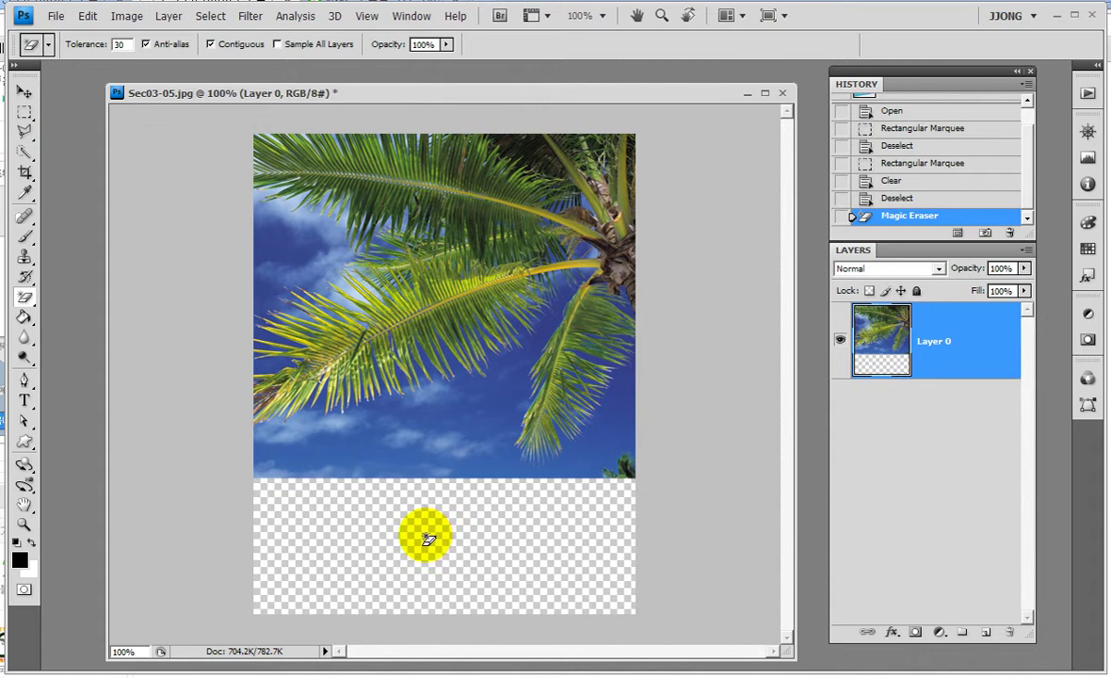
{"action": "left_click", "coordinate": [24, 114]}
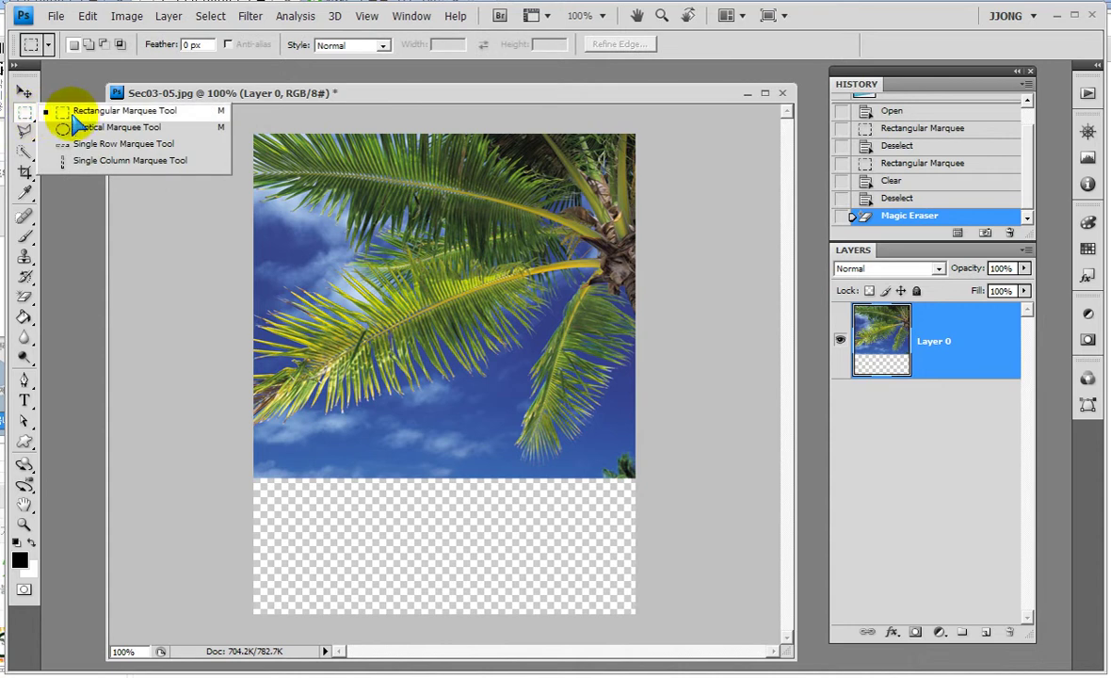
{"action": "left_click", "coordinate": [113, 111]}
{"action": "left_click_drag", "start_coordinate": [635, 446], "coordinate": [595, 502]}
{"action": "left_click_drag", "start_coordinate": [587, 446], "coordinate": [669, 497]}
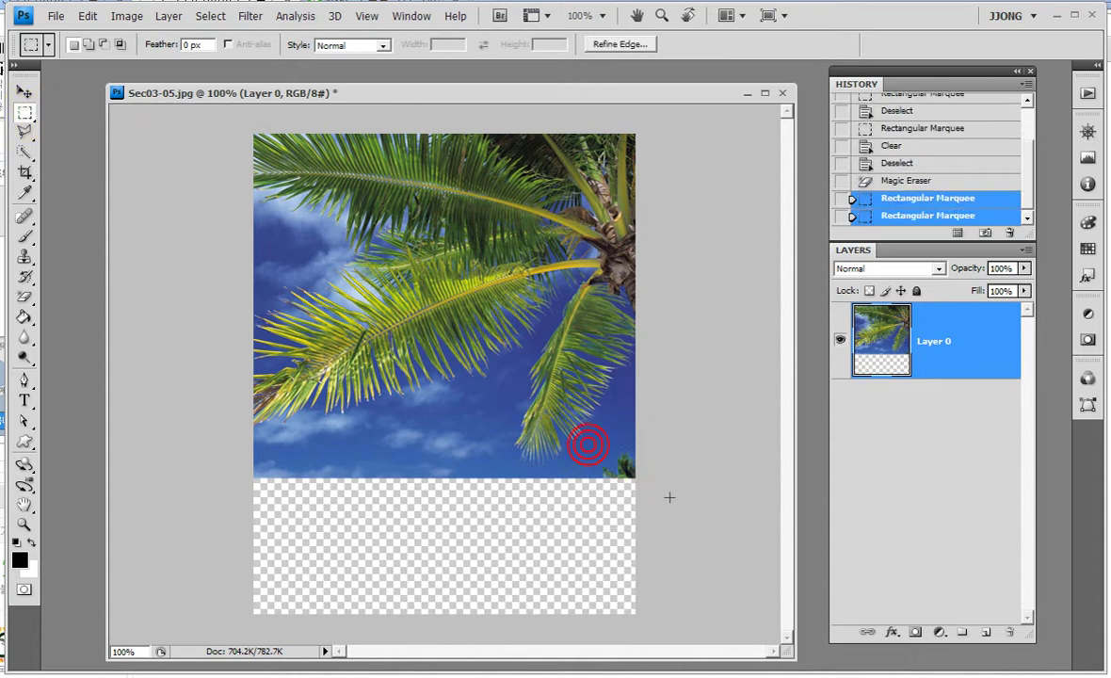
{"action": "key", "text": "Delete"}
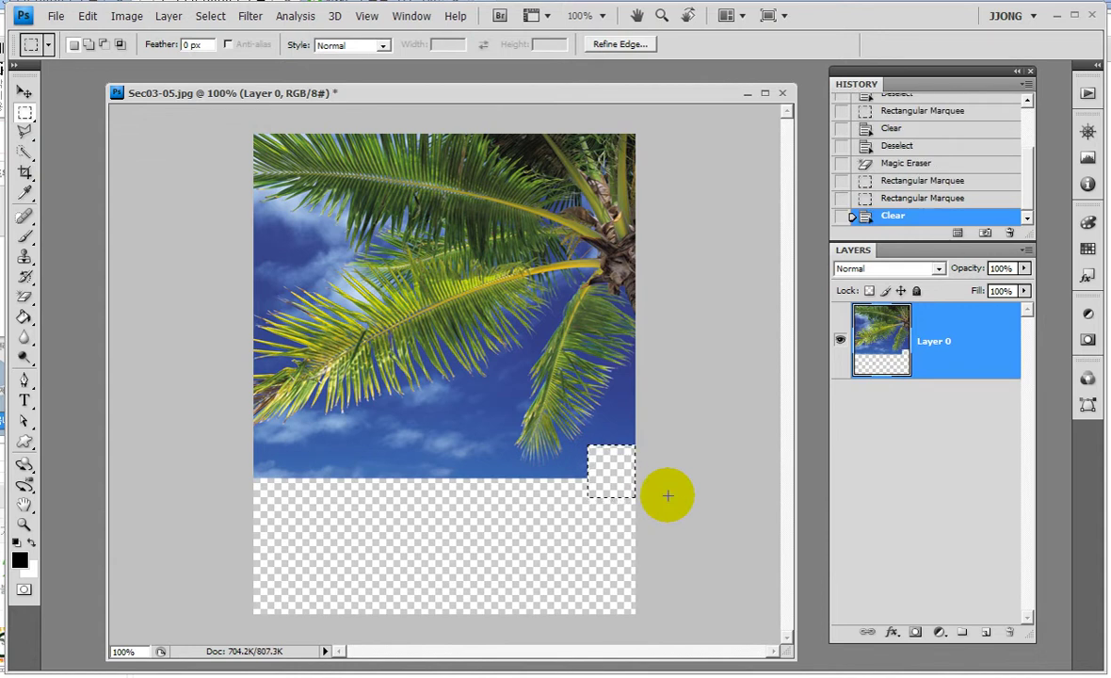
{"action": "key", "text": "ctrl+d"}
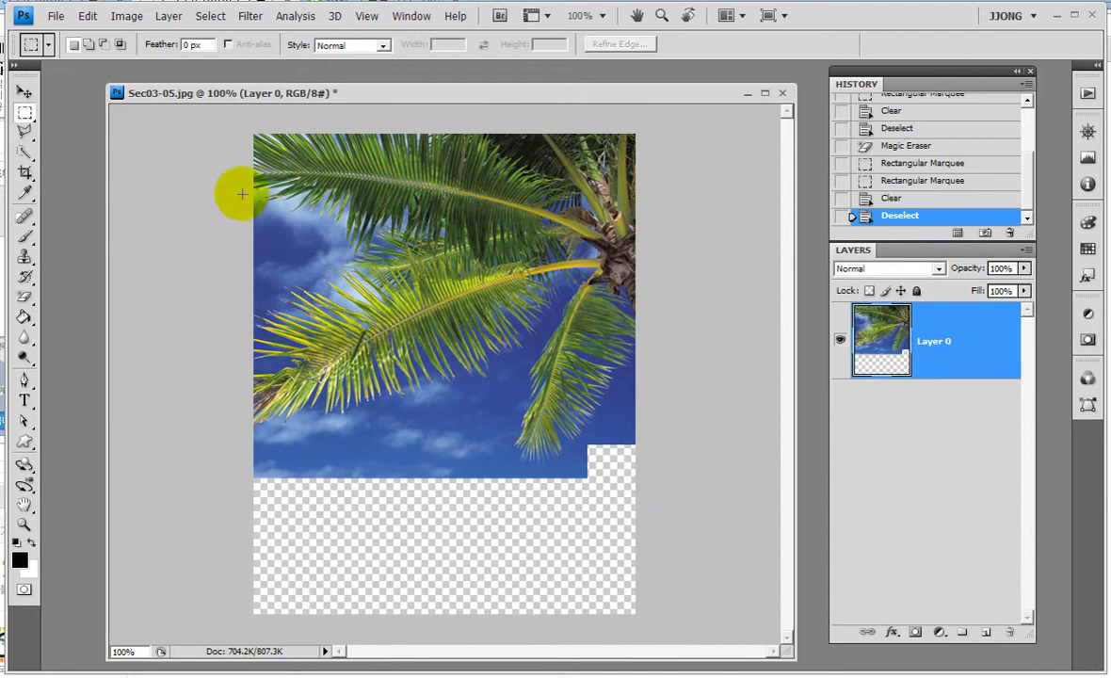
Step: Magic Erase the blue sky patches and small remnants near the bottom
{"action": "left_click", "coordinate": [24, 297]}
{"action": "left_click", "coordinate": [317, 446]}
{"action": "left_click", "coordinate": [458, 453]}
{"action": "left_click", "coordinate": [325, 434]}
{"action": "left_click", "coordinate": [299, 467]}
{"action": "left_click", "coordinate": [266, 464]}
{"action": "left_click", "coordinate": [325, 439]}
{"action": "left_click", "coordinate": [355, 472]}
Step: Uncheck Contiguous, step back two history states, and erase the remaining blue sky
{"action": "left_click", "coordinate": [209, 44]}
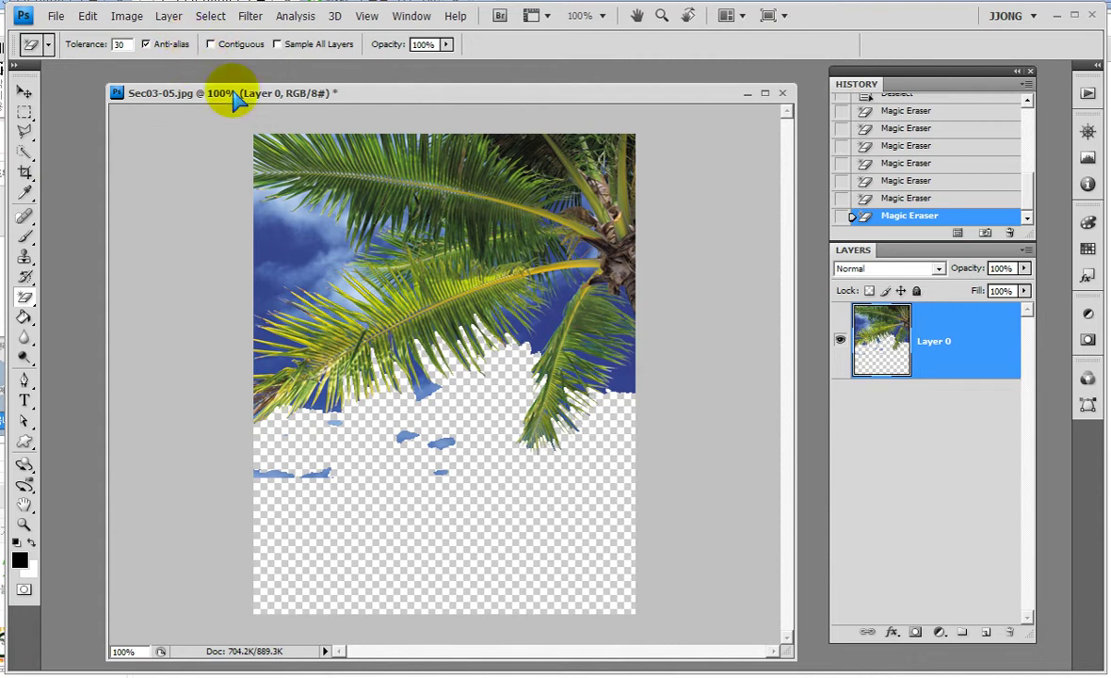
{"action": "left_click", "coordinate": [908, 181]}
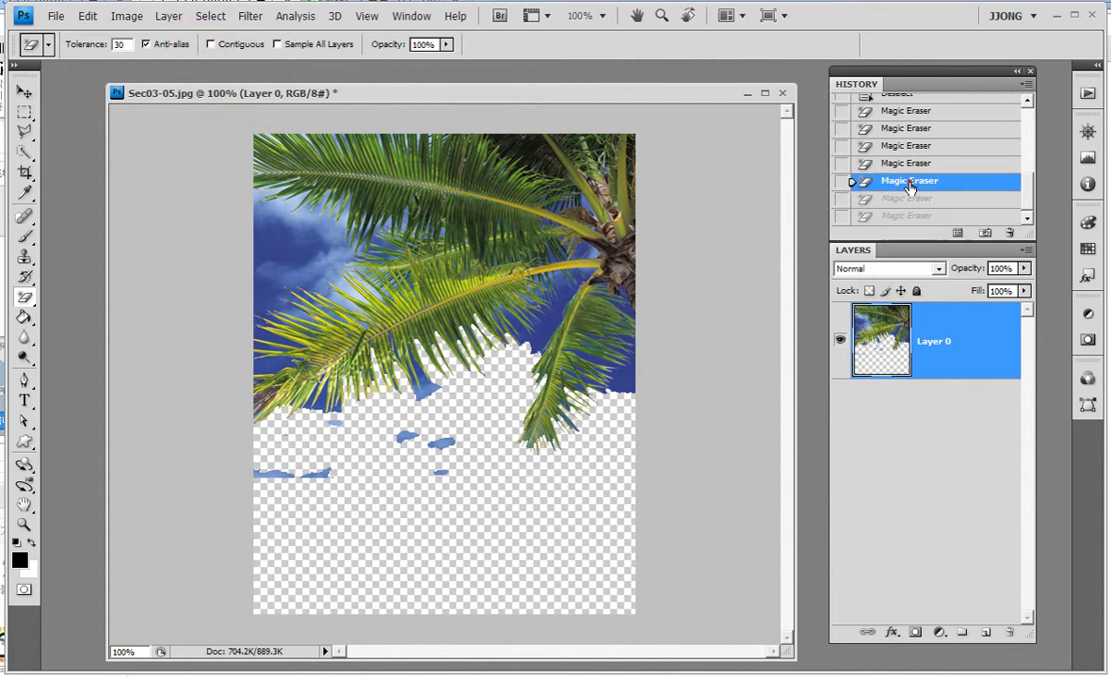
{"action": "left_click", "coordinate": [890, 163]}
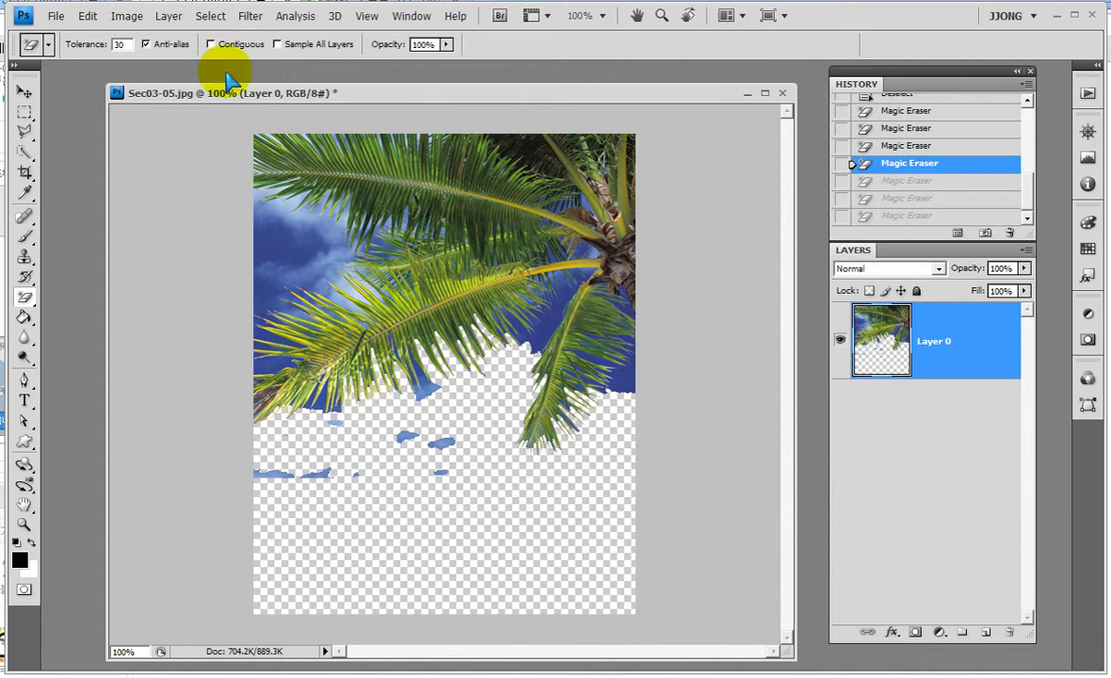
{"action": "left_click", "coordinate": [246, 229]}
{"action": "left_click", "coordinate": [288, 248]}
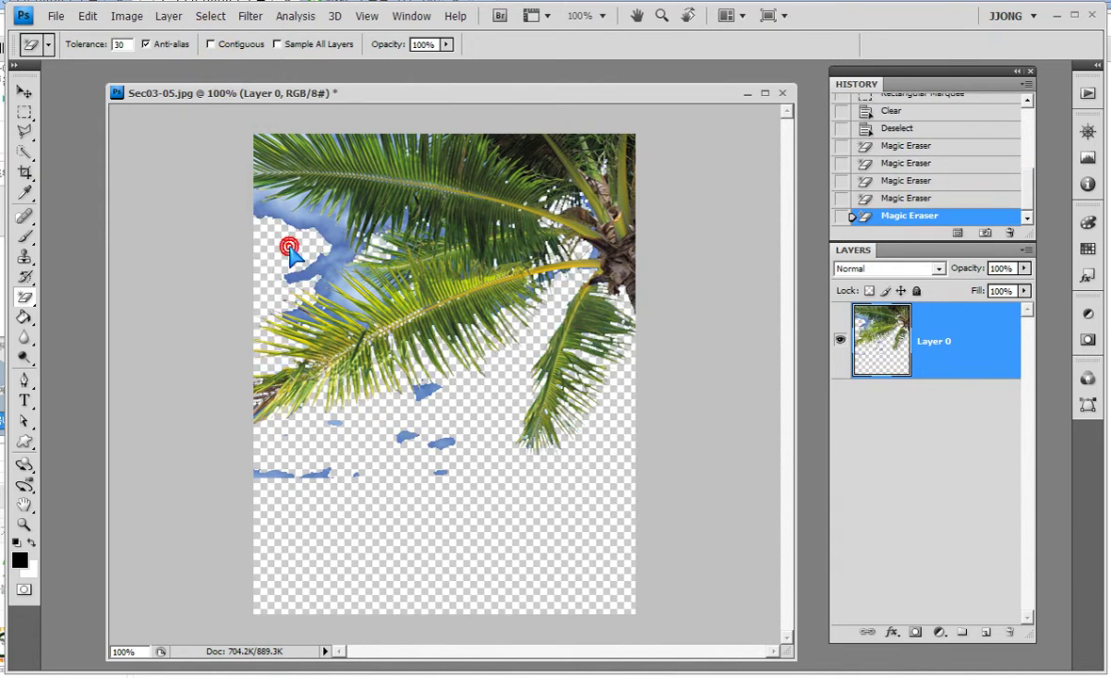
{"action": "left_click", "coordinate": [412, 435]}
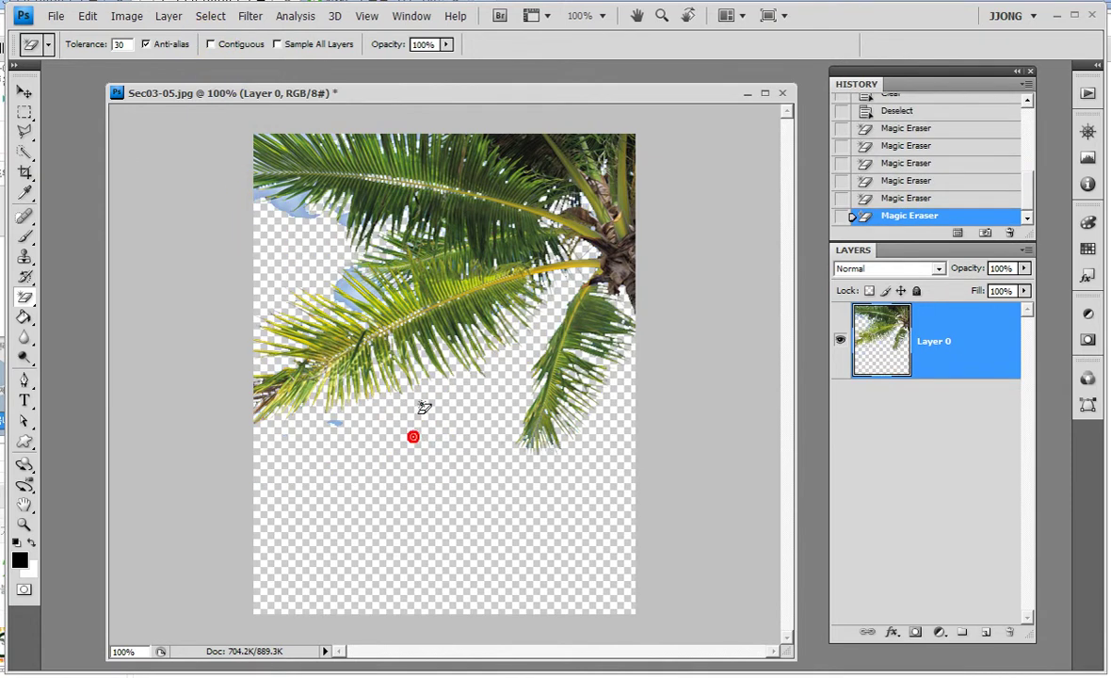
{"action": "left_click", "coordinate": [330, 420]}
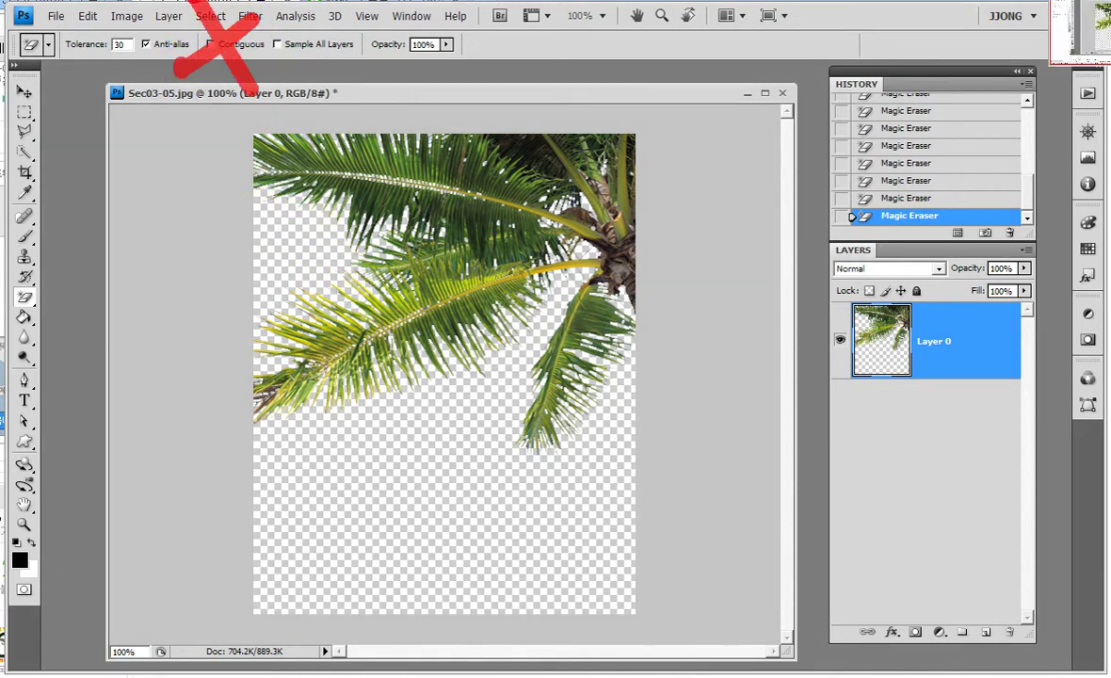
Step: Paste the palm cut-out into the sea-sky photo and move it right and up
{"action": "key", "text": "ctrl+a"}
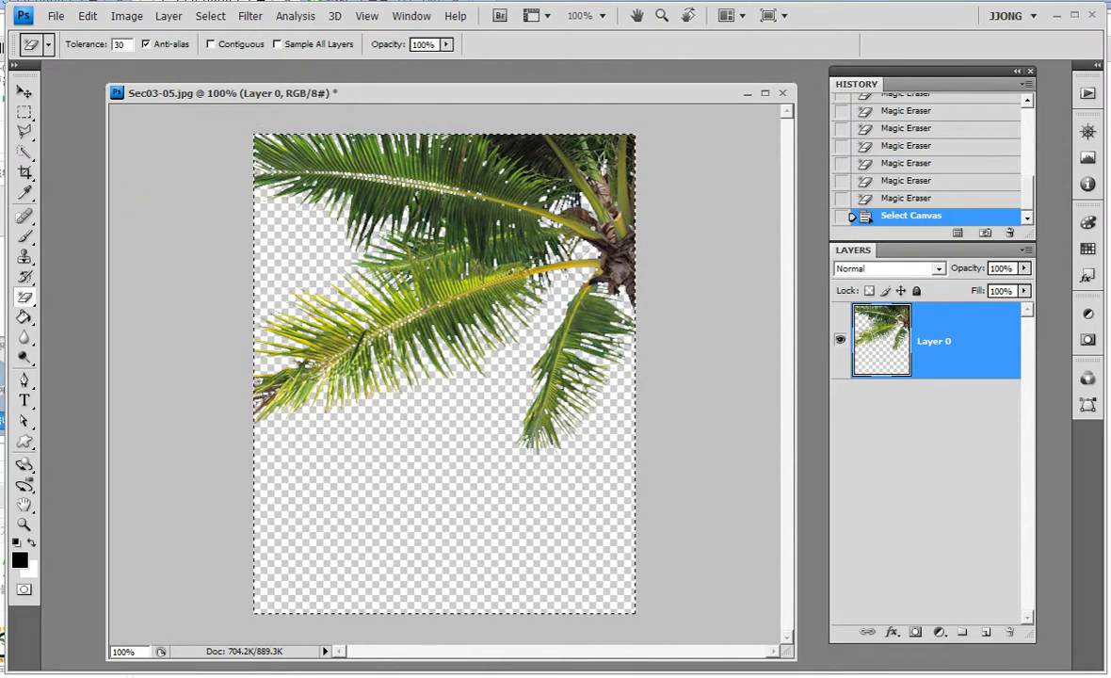
{"action": "key", "text": "ctrl+v"}
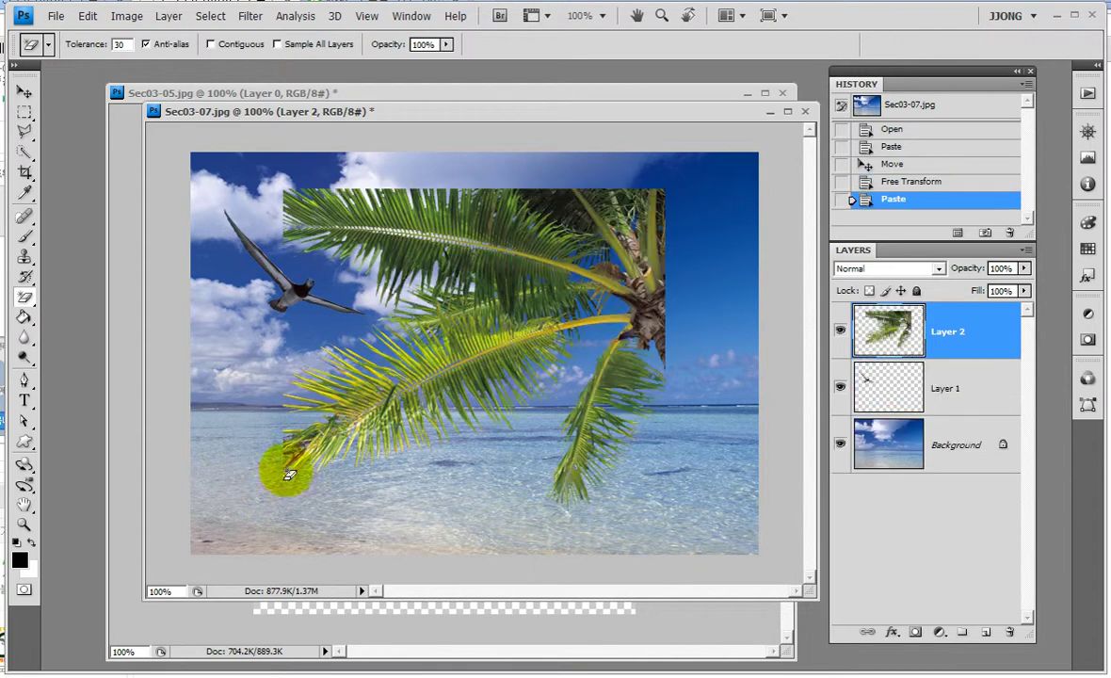
{"action": "left_click", "coordinate": [24, 91]}
{"action": "left_click_drag", "start_coordinate": [546, 246], "coordinate": [647, 203]}
Step: Close Sec03-05.jpg without saving and hide a layer to view the palm alone
{"action": "left_click", "coordinate": [782, 93]}
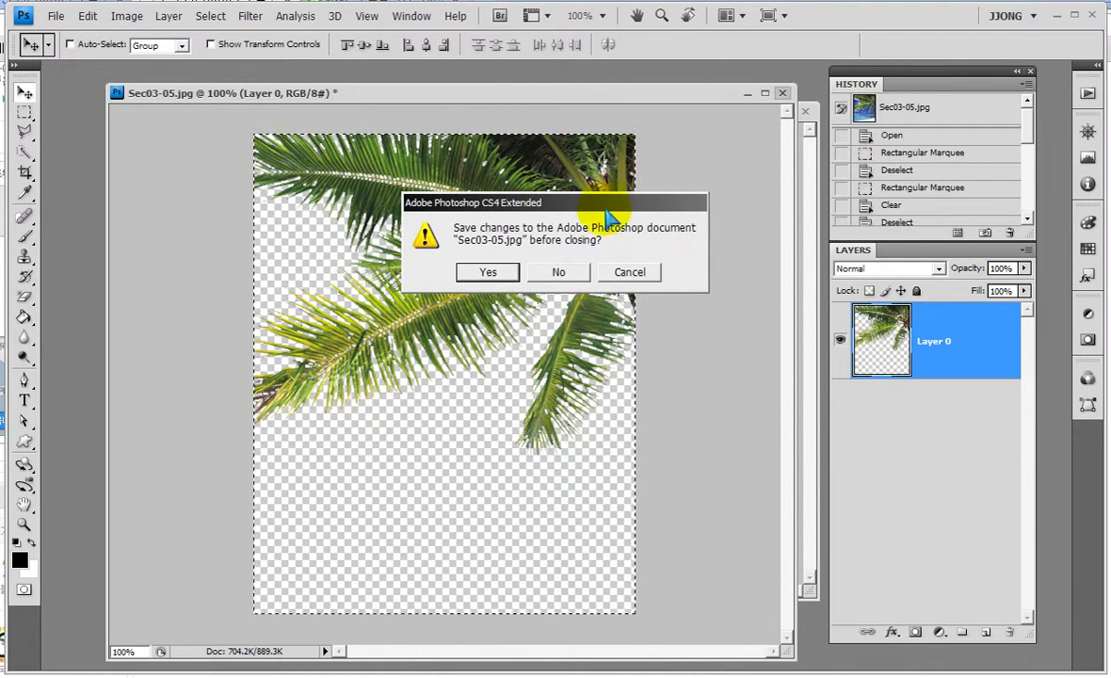
{"action": "left_click", "coordinate": [557, 272]}
{"action": "left_click_drag", "start_coordinate": [618, 121], "coordinate": [573, 99]}
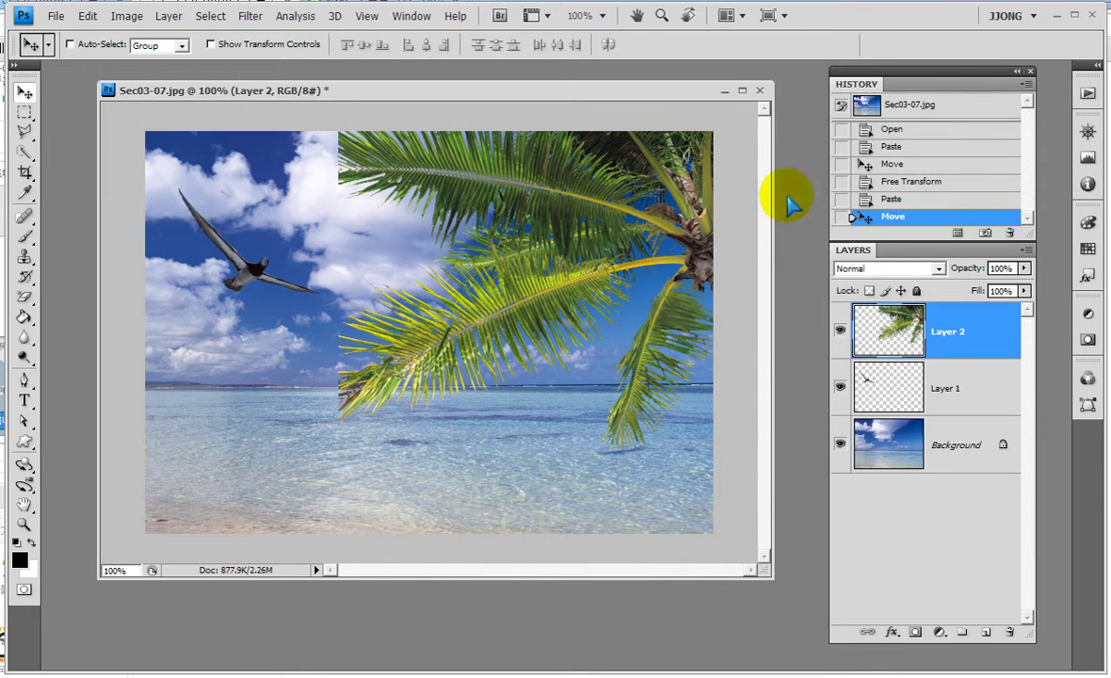
{"action": "left_click", "coordinate": [840, 442]}
{"action": "left_click", "coordinate": [840, 385]}
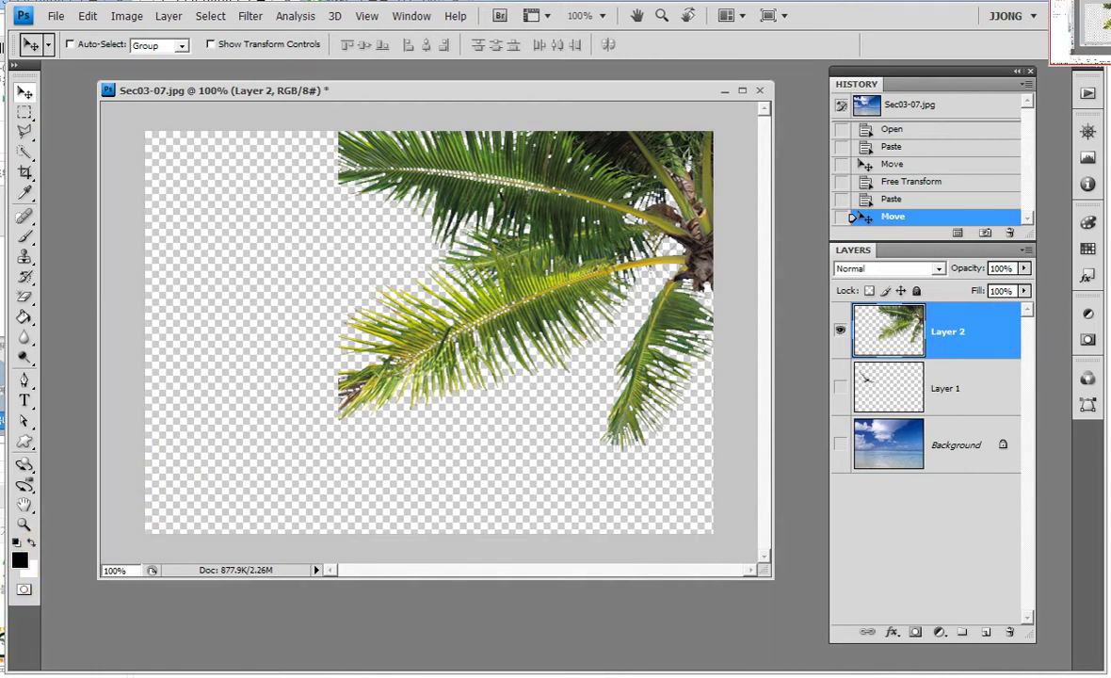
{"action": "left_click_drag", "start_coordinate": [344, 131], "coordinate": [346, 209]}
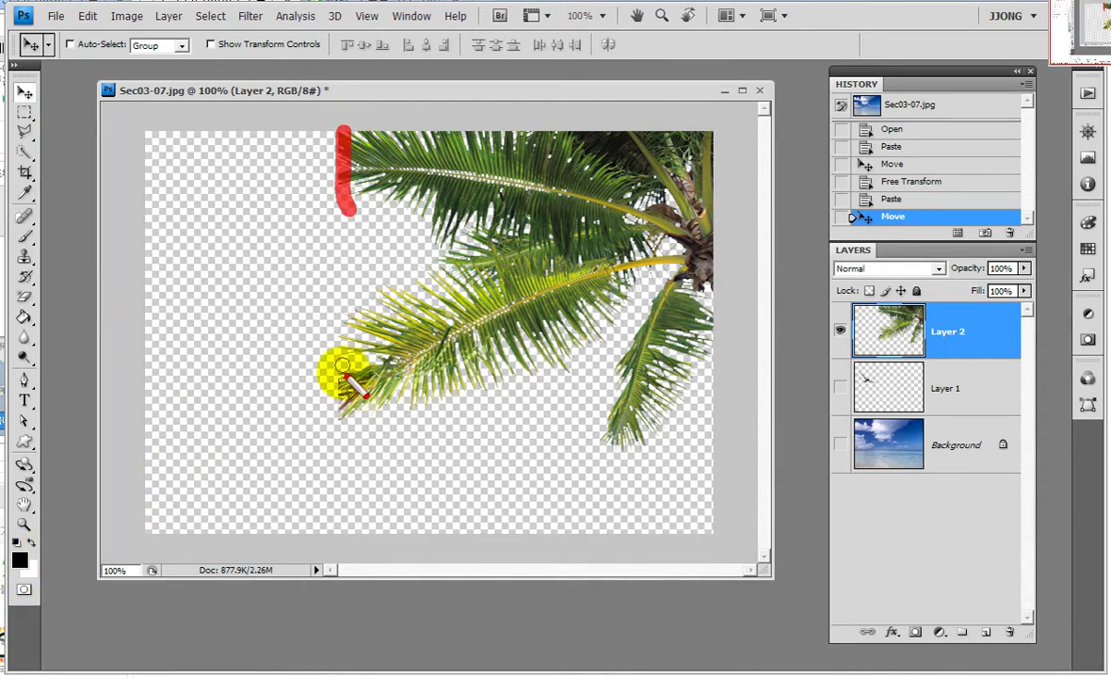
{"action": "left_click_drag", "start_coordinate": [341, 355], "coordinate": [340, 422]}
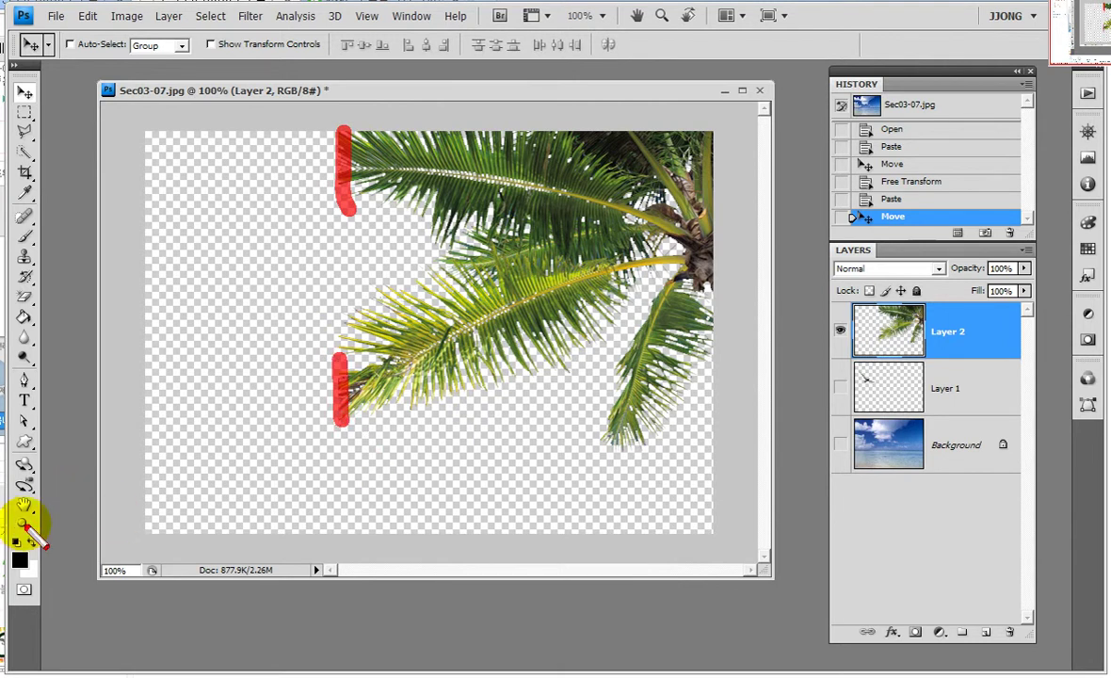
{"action": "left_click", "coordinate": [25, 524]}
{"action": "left_click_drag", "start_coordinate": [298, 149], "coordinate": [285, 107]}
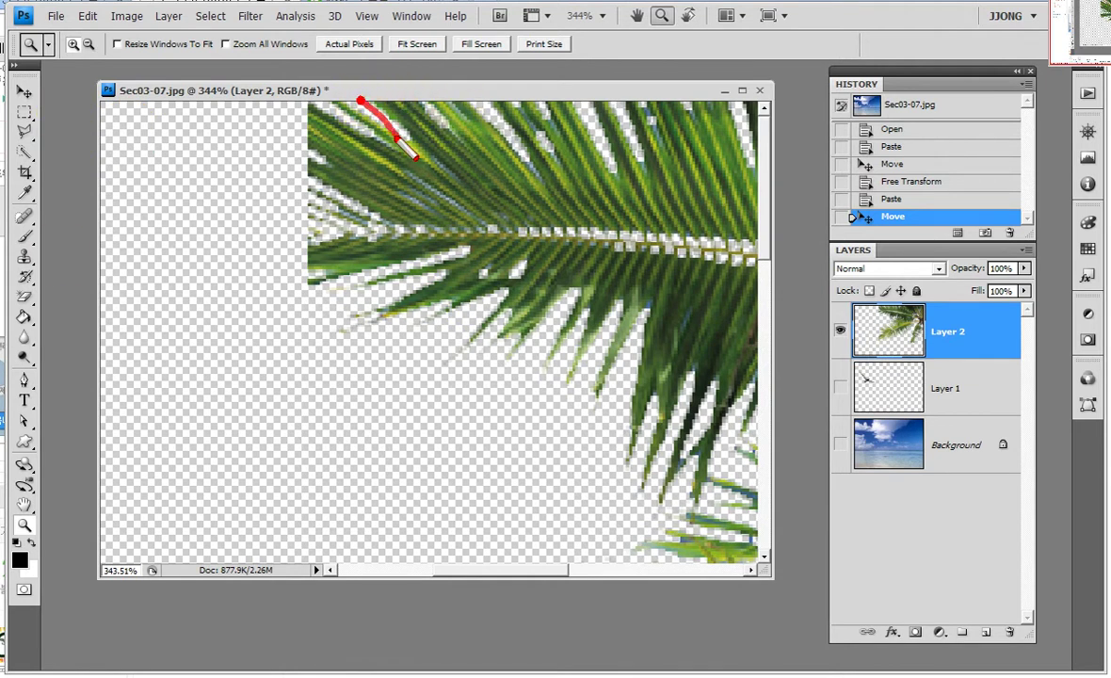
{"action": "mouse_move", "coordinate": [355, 196]}
{"action": "left_mouse_down"}
{"action": "mouse_move", "coordinate": [296, 216]}
{"action": "mouse_move", "coordinate": [367, 225]}
{"action": "mouse_move", "coordinate": [404, 251]}
{"action": "mouse_move", "coordinate": [280, 377]}
{"action": "mouse_move", "coordinate": [153, 159]}
{"action": "mouse_move", "coordinate": [290, 95]}
{"action": "mouse_move", "coordinate": [353, 83]}
{"action": "left_mouse_up"}
{"action": "mouse_move", "coordinate": [28, 146]}
{"action": "left_mouse_down"}
{"action": "mouse_move", "coordinate": [24, 111]}
{"action": "mouse_move", "coordinate": [36, 137]}
{"action": "mouse_move", "coordinate": [123, 148]}
{"action": "mouse_move", "coordinate": [141, 193]}
{"action": "left_mouse_up"}
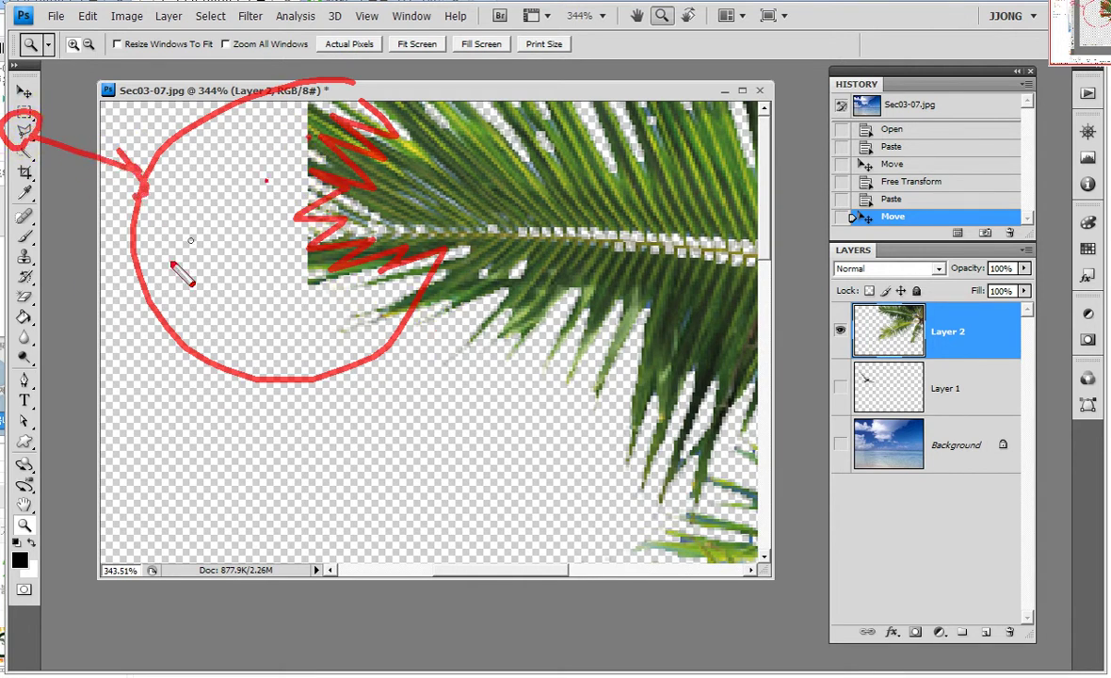
{"action": "left_click_drag", "start_coordinate": [173, 264], "coordinate": [308, 137]}
{"action": "left_click_drag", "start_coordinate": [301, 329], "coordinate": [177, 149]}
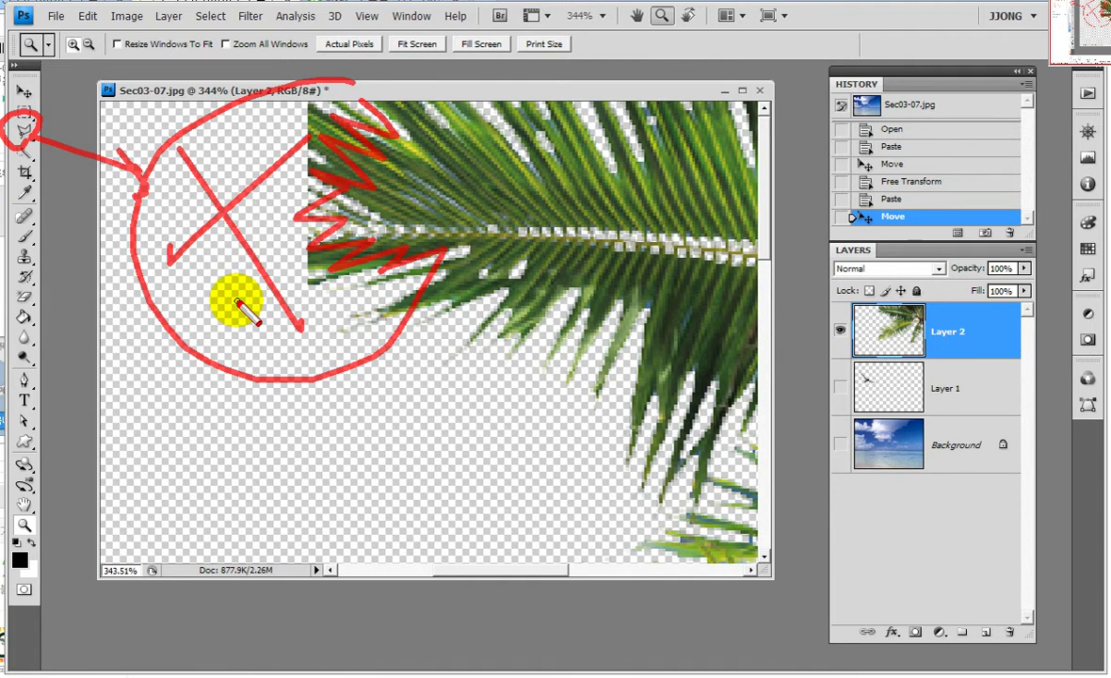
{"action": "key", "text": "Escape"}
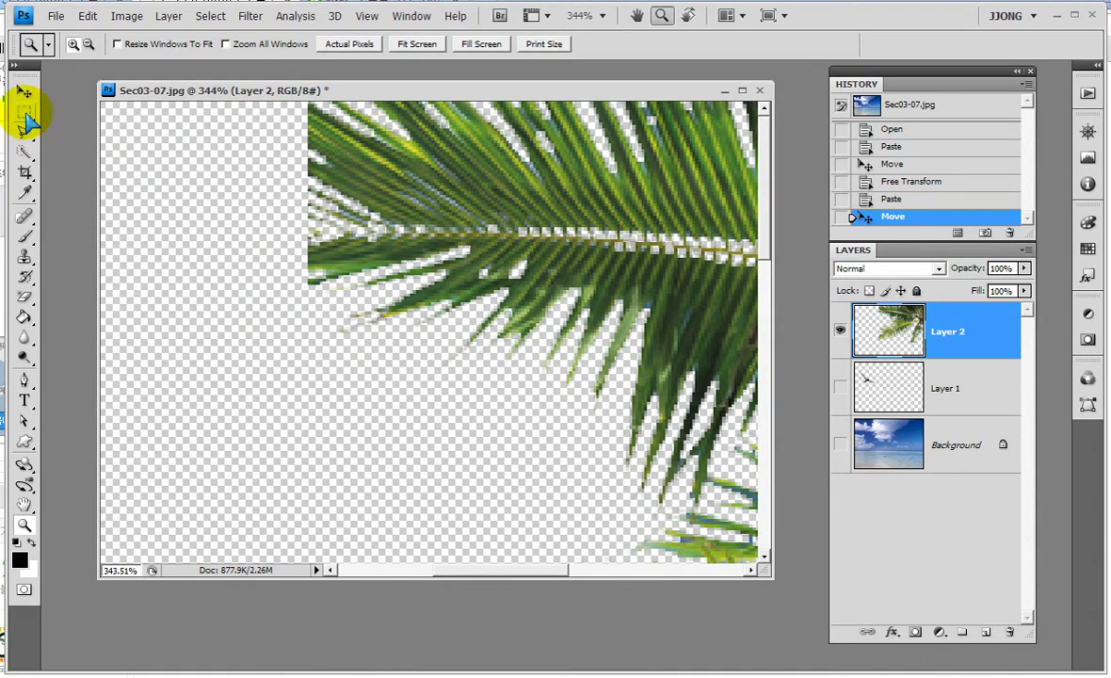
Step: Polygonal-lasso the ragged tips along the upper frond's left edge and delete them
{"action": "left_click", "coordinate": [24, 131]}
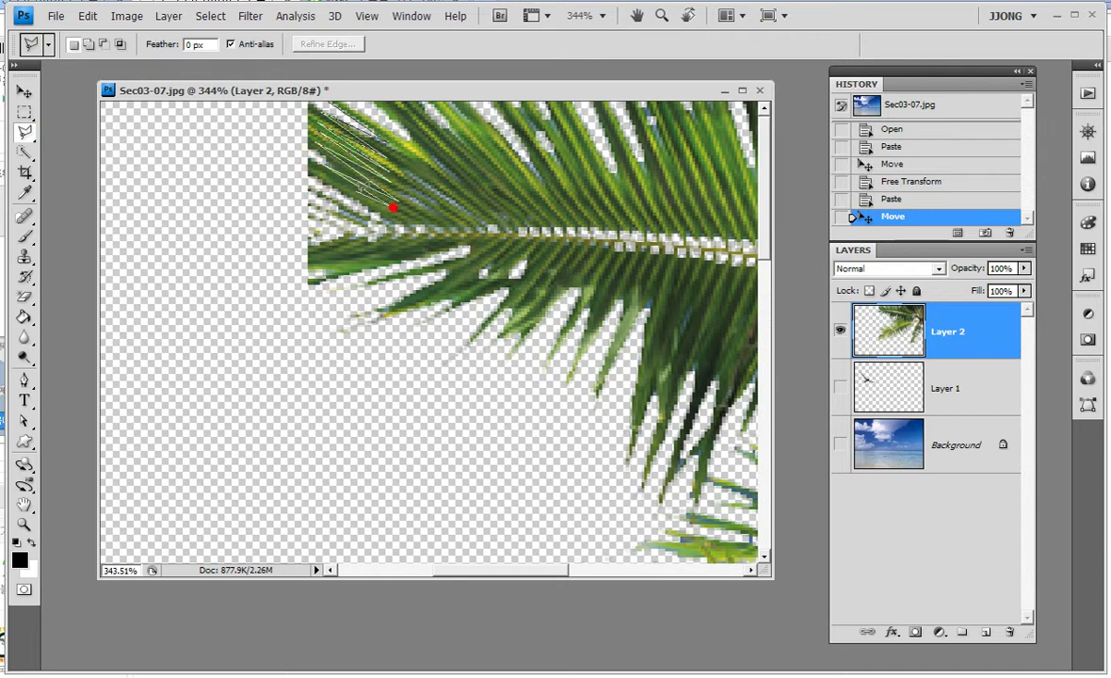
{"action": "left_click", "coordinate": [311, 192]}
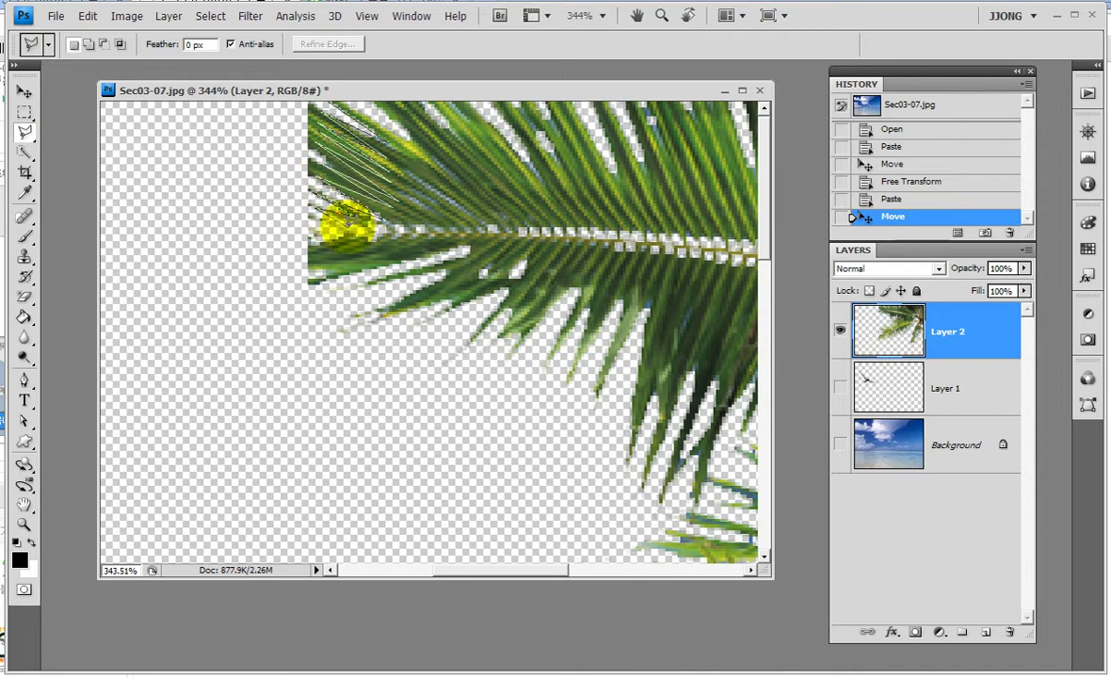
{"action": "left_click", "coordinate": [311, 222]}
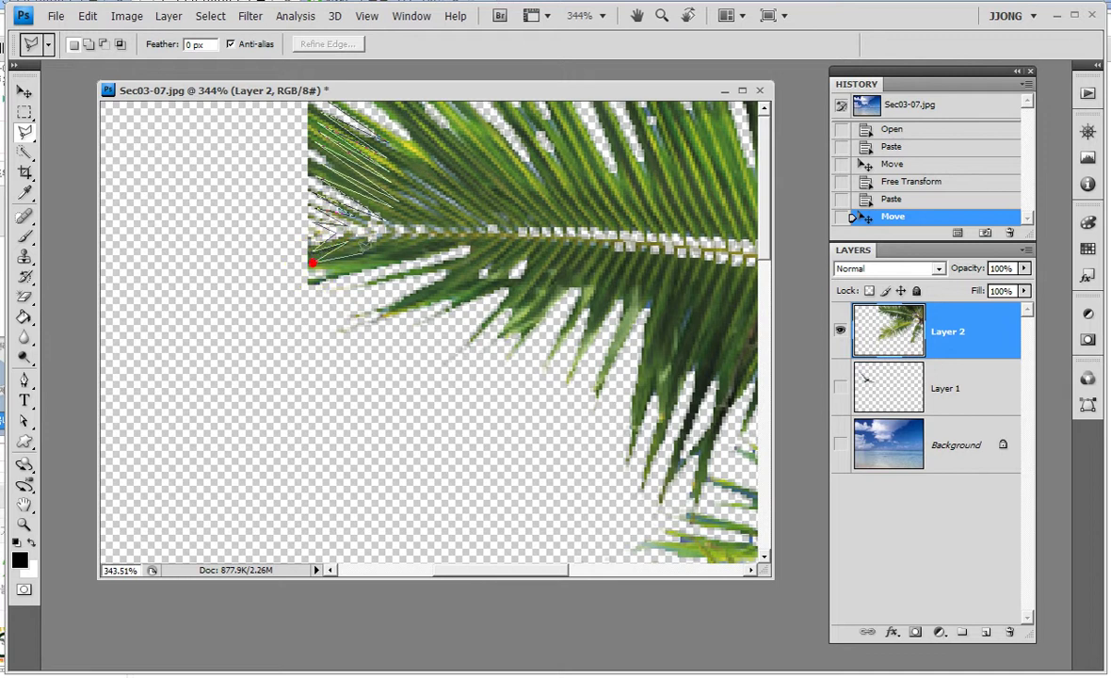
{"action": "left_click", "coordinate": [315, 270]}
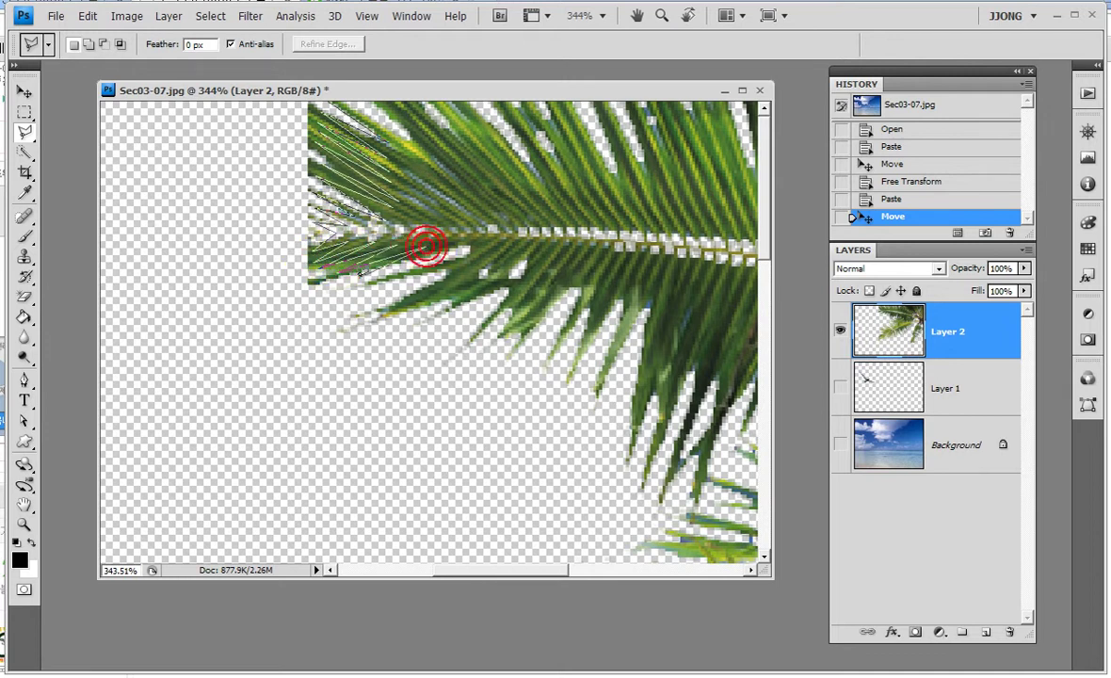
{"action": "left_click", "coordinate": [272, 317]}
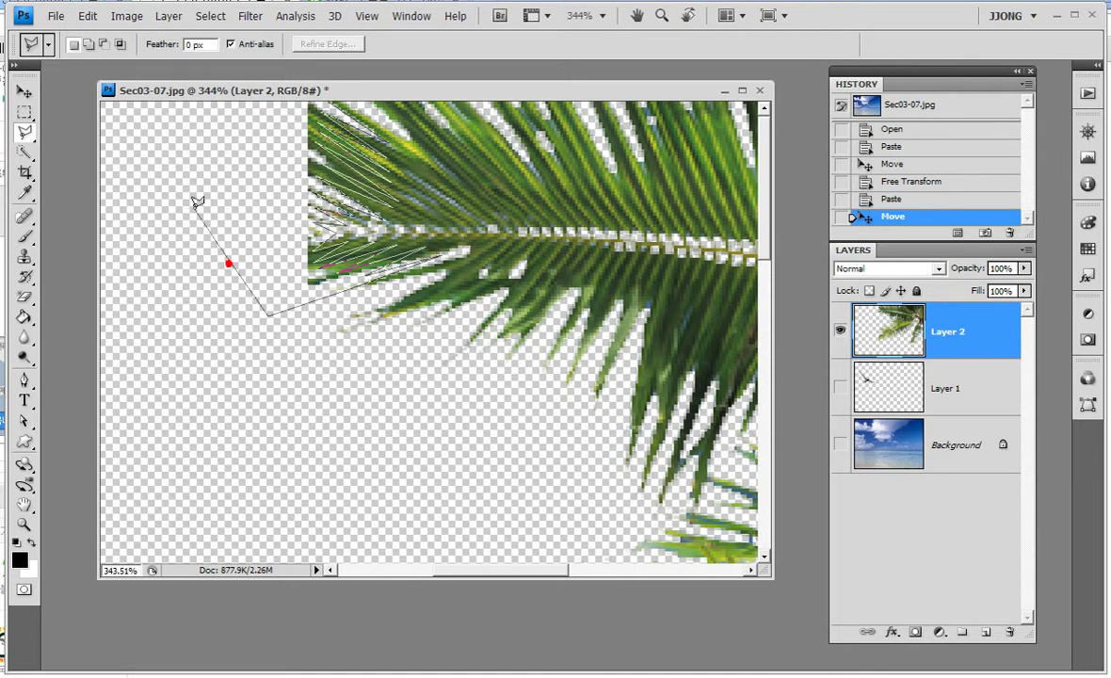
{"action": "left_click", "coordinate": [215, 96]}
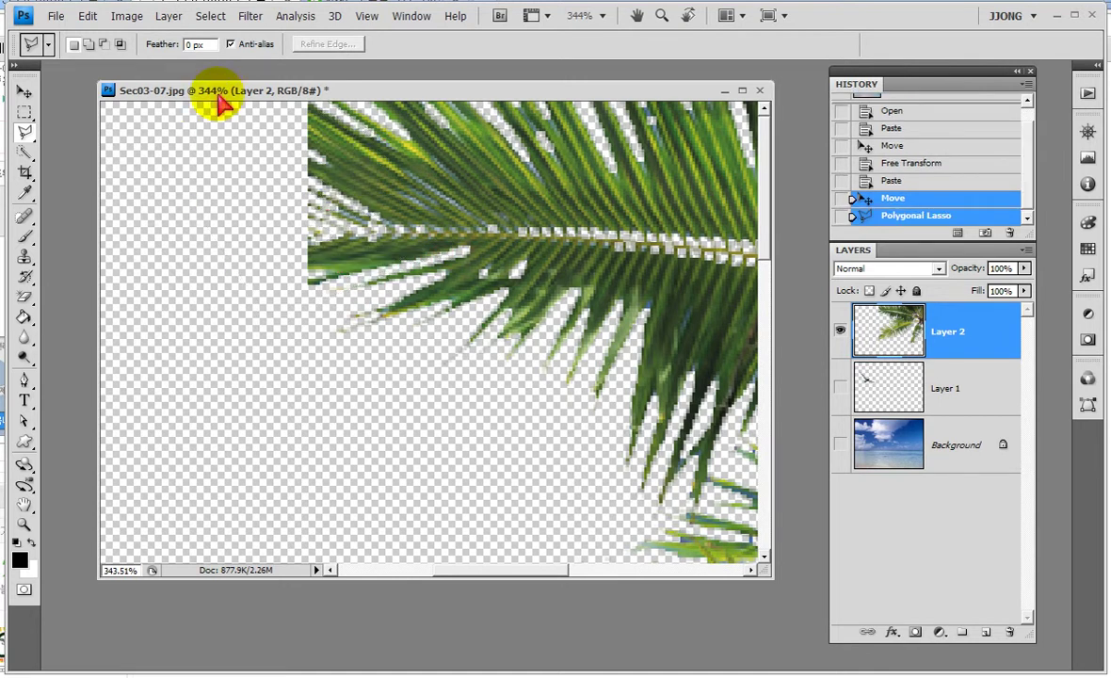
{"action": "key", "text": "Delete"}
{"action": "key", "text": "Delete"}
{"action": "key", "text": "Delete"}
{"action": "key", "text": "Delete"}
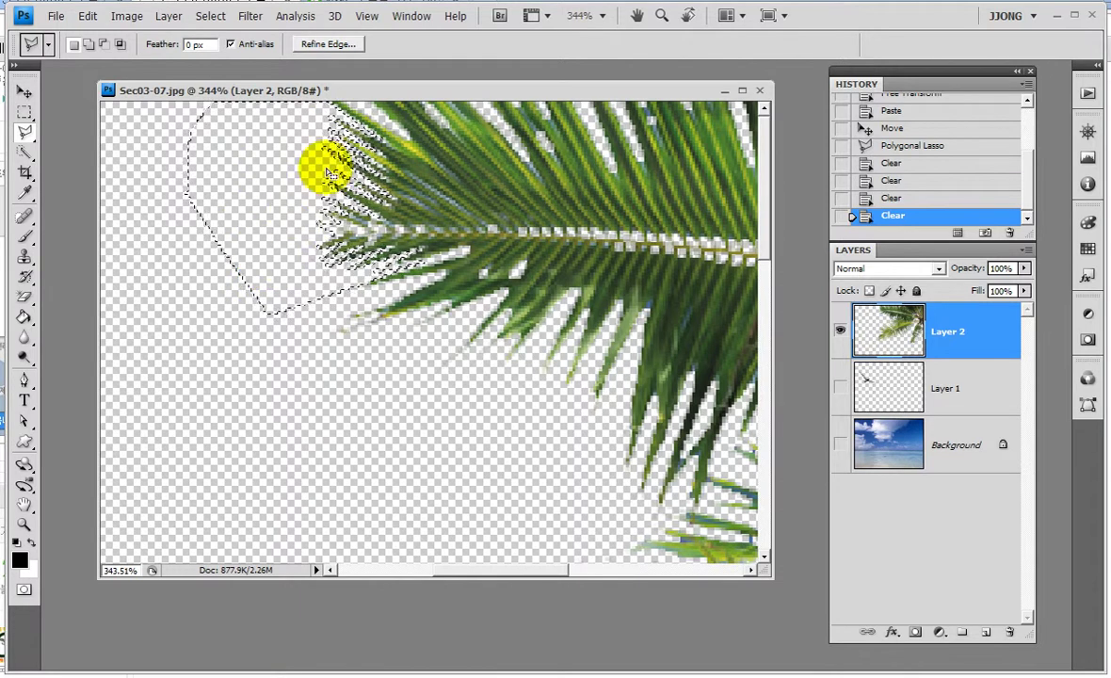
Step: Zoom in closely on the frond's cut edge
{"action": "left_click_drag", "start_coordinate": [334, 108], "coordinate": [283, 290]}
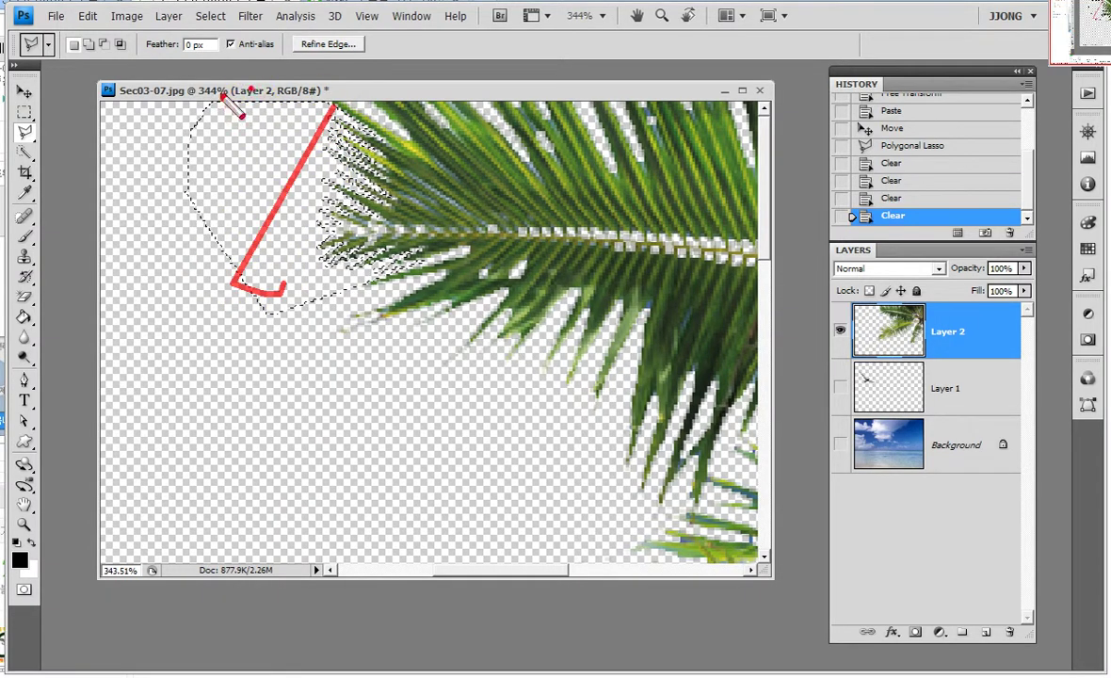
{"action": "left_click_drag", "start_coordinate": [259, 77], "coordinate": [329, 94]}
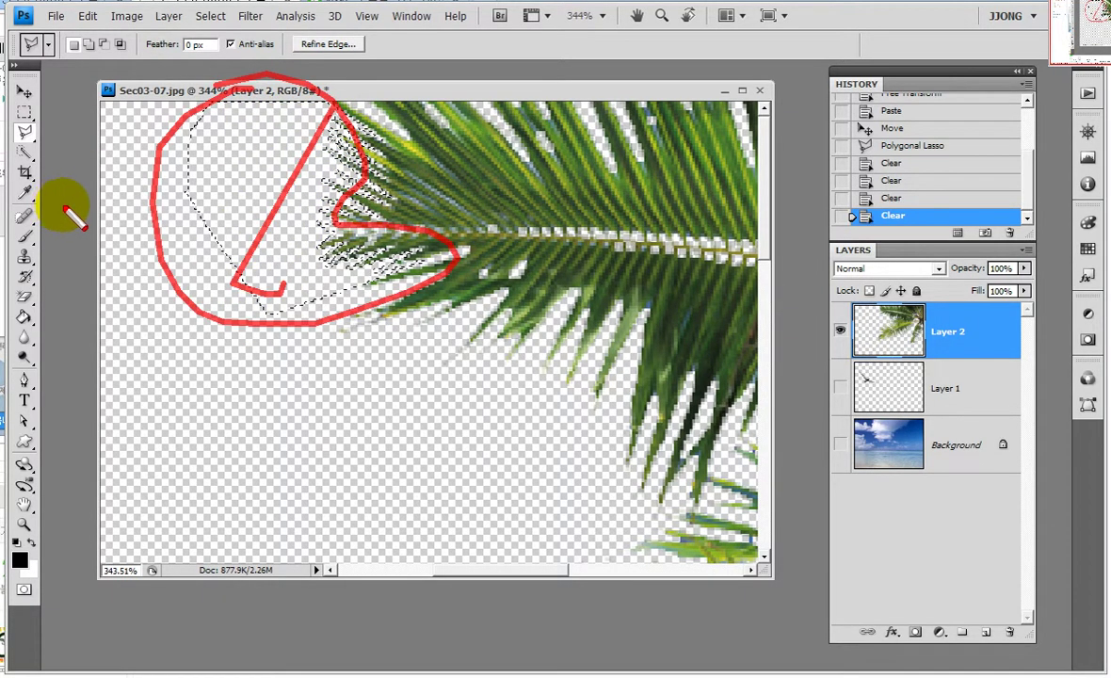
{"action": "left_click", "coordinate": [24, 523]}
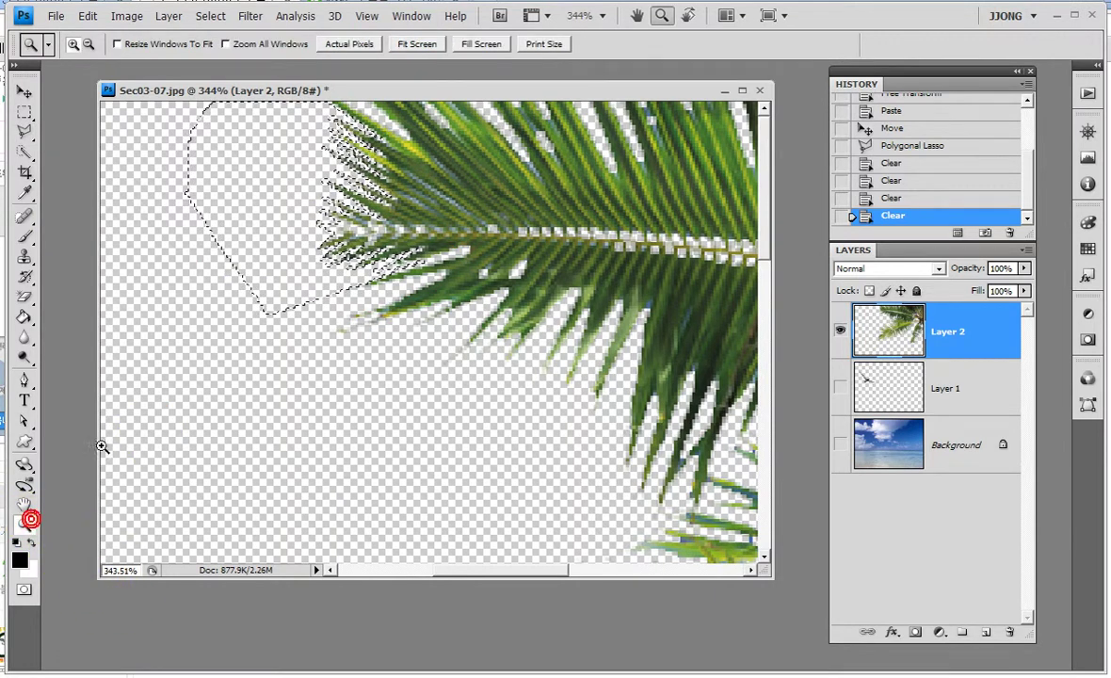
{"action": "left_click", "coordinate": [444, 242]}
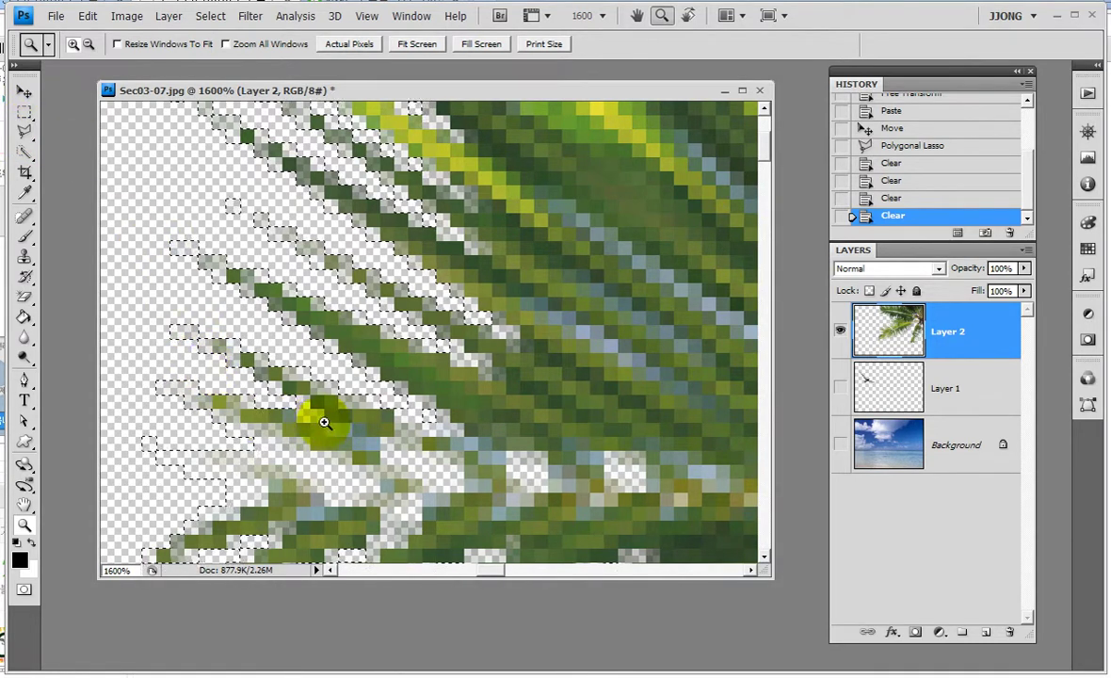
Step: Deselect and zoom in on the lower frond's left end
{"action": "double_click", "coordinate": [24, 525]}
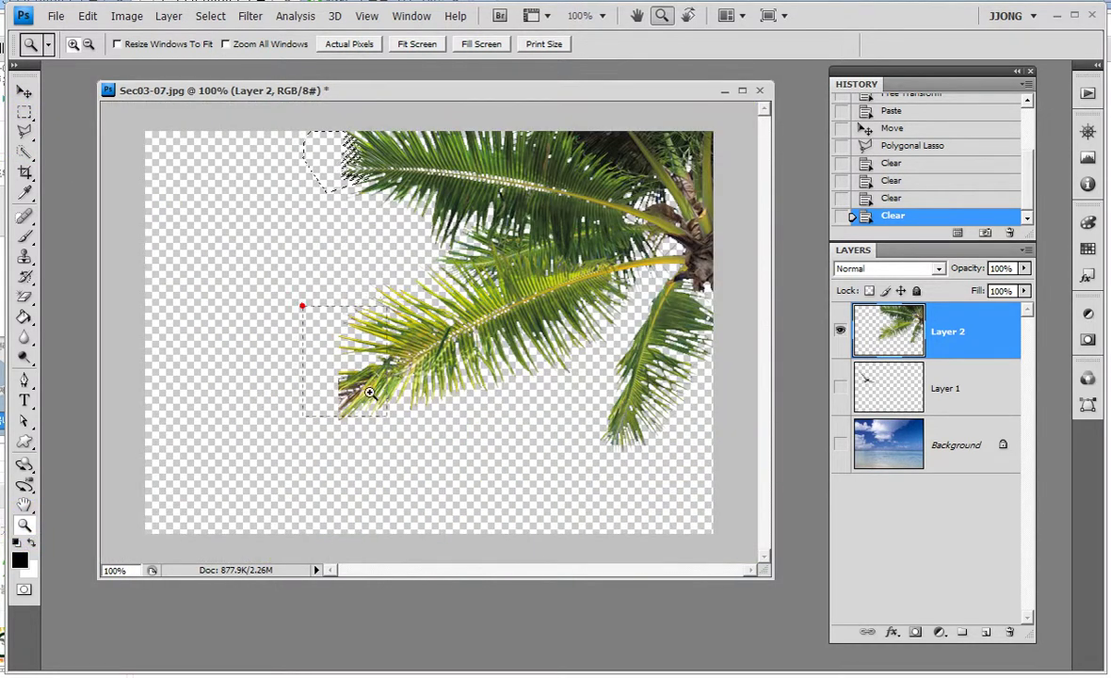
{"action": "left_click", "coordinate": [328, 346]}
{"action": "left_click", "coordinate": [25, 172]}
{"action": "key", "text": "ctrl+d"}
{"action": "left_click_drag", "start_coordinate": [388, 358], "coordinate": [329, 202]}
Step: Polygonal-lasso around the stray pixels at the lower frond's left end
{"action": "left_click", "coordinate": [25, 132]}
{"action": "left_click", "coordinate": [295, 174]}
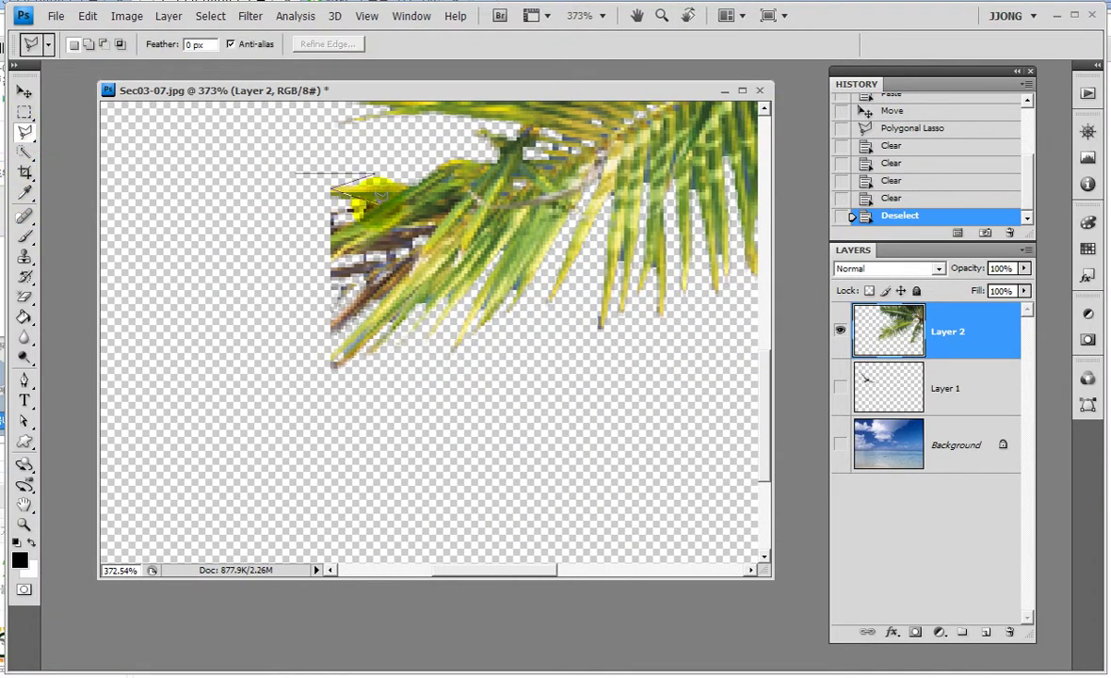
{"action": "left_click", "coordinate": [327, 216]}
{"action": "left_click", "coordinate": [324, 241]}
{"action": "left_click", "coordinate": [332, 262]}
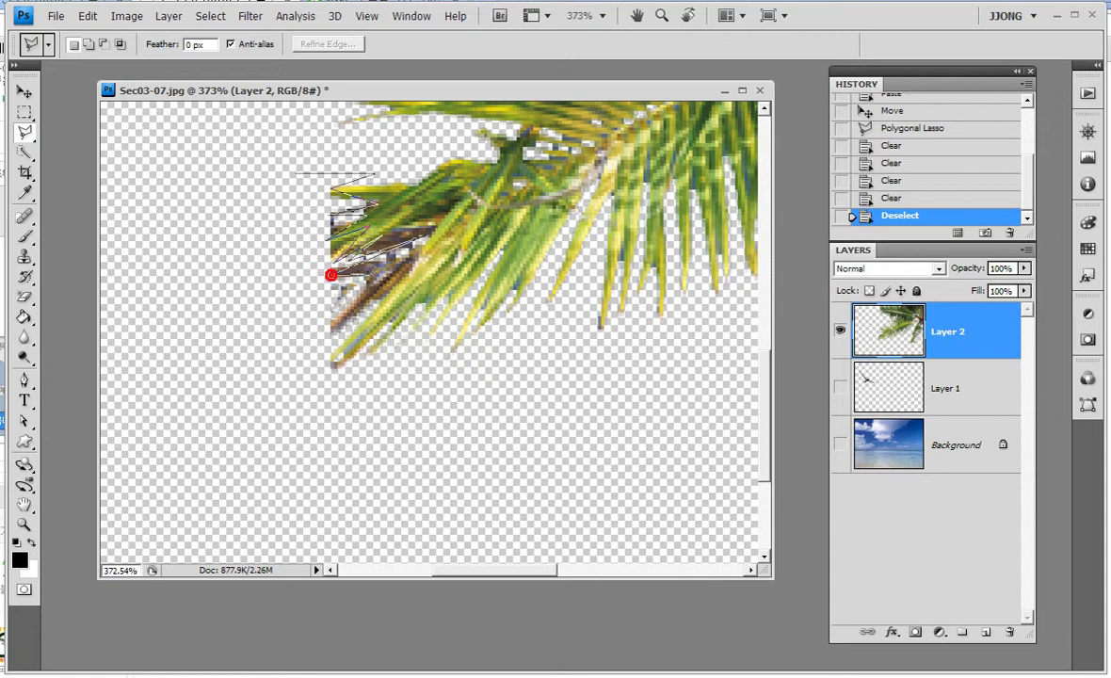
{"action": "left_click", "coordinate": [332, 325]}
{"action": "left_click", "coordinate": [334, 350]}
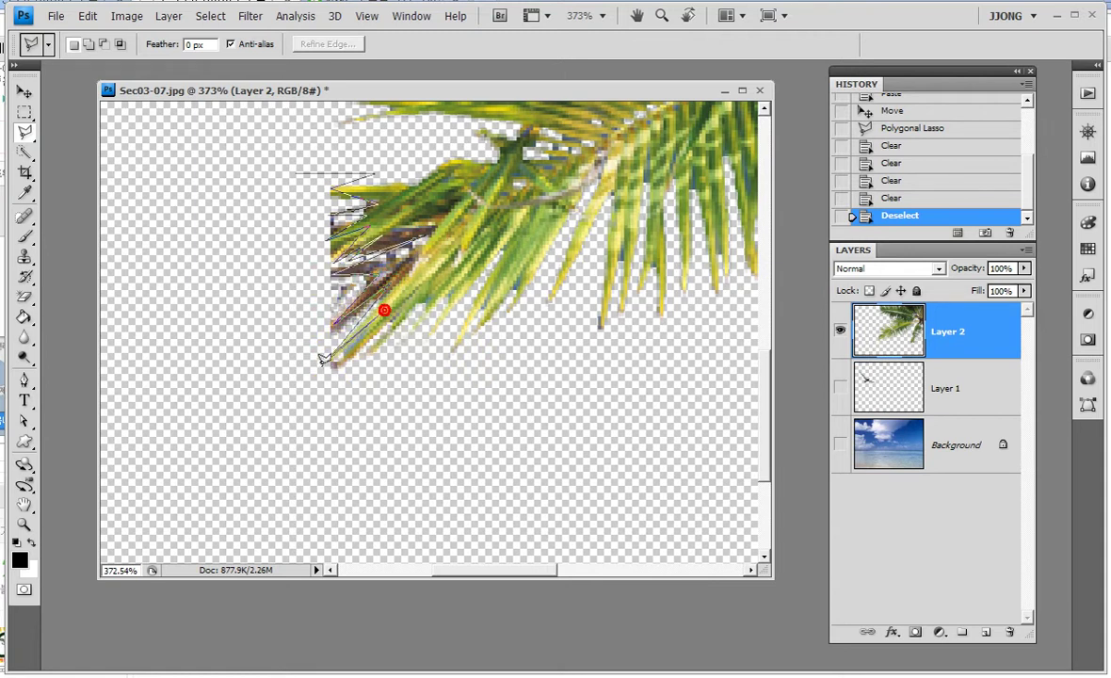
{"action": "left_click", "coordinate": [295, 424]}
{"action": "double_click", "coordinate": [223, 270]}
Step: Delete the selected pixels, deselect, and return the view to 100%
{"action": "key", "text": "Delete"}
{"action": "key", "text": "ctrl+d"}
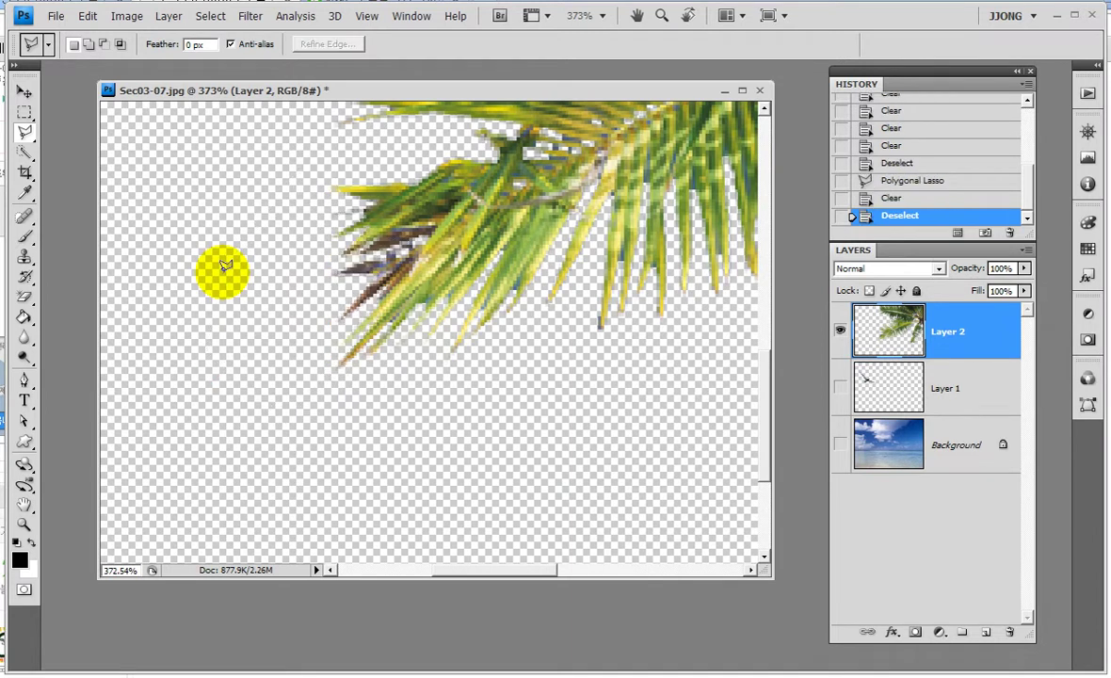
{"action": "key", "text": "ctrl+1"}
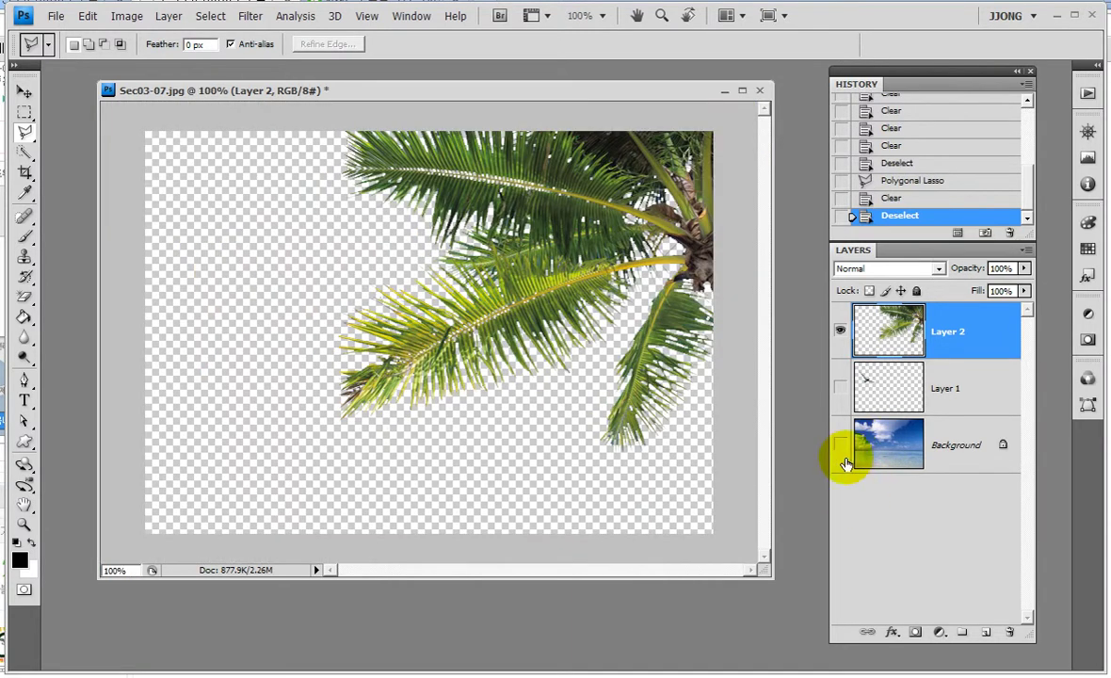
{"action": "left_click", "coordinate": [839, 442]}
{"action": "left_click", "coordinate": [840, 386]}
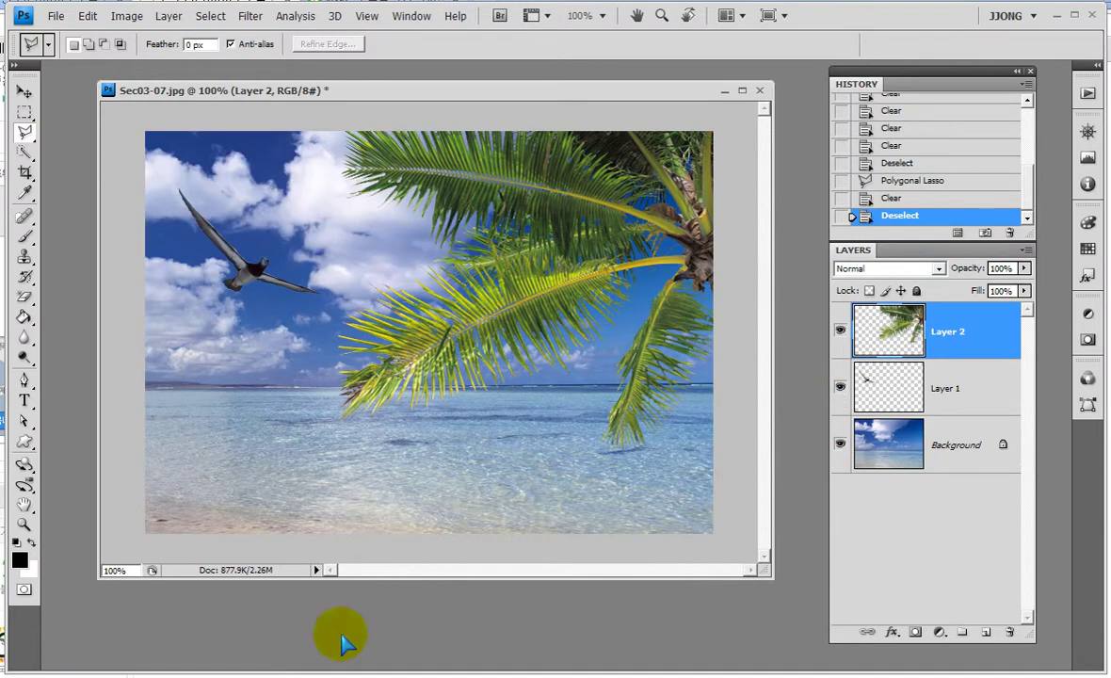
{"action": "left_click", "coordinate": [842, 444]}
{"action": "left_click", "coordinate": [840, 387]}
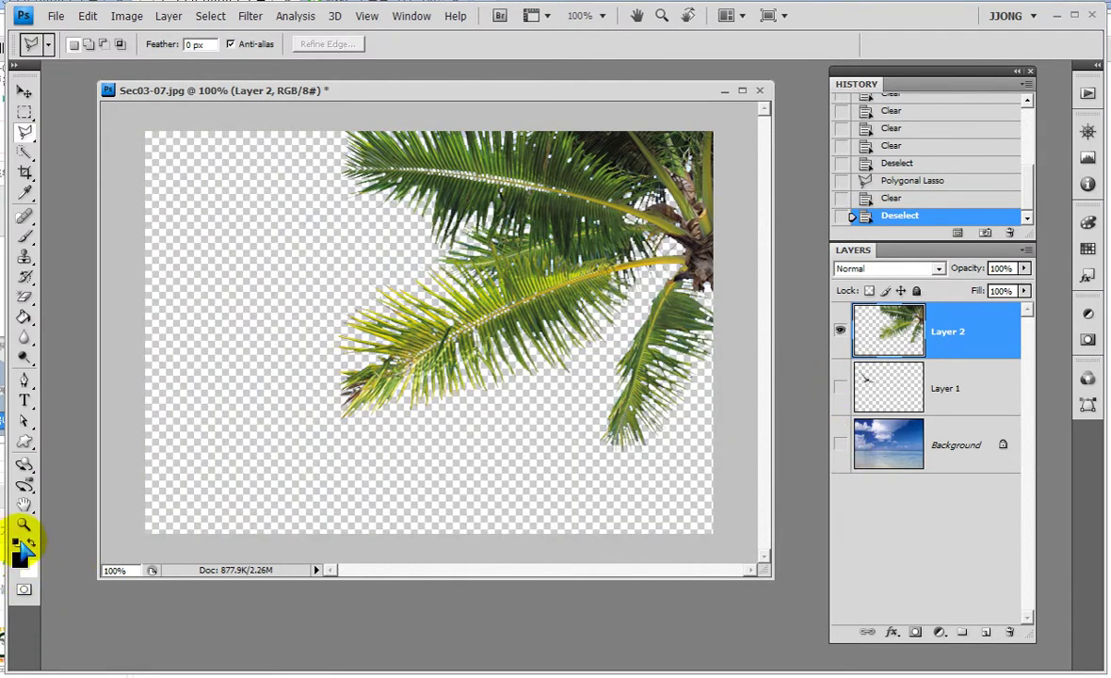
{"action": "left_click", "coordinate": [24, 524]}
{"action": "left_click_drag", "start_coordinate": [301, 323], "coordinate": [428, 455]}
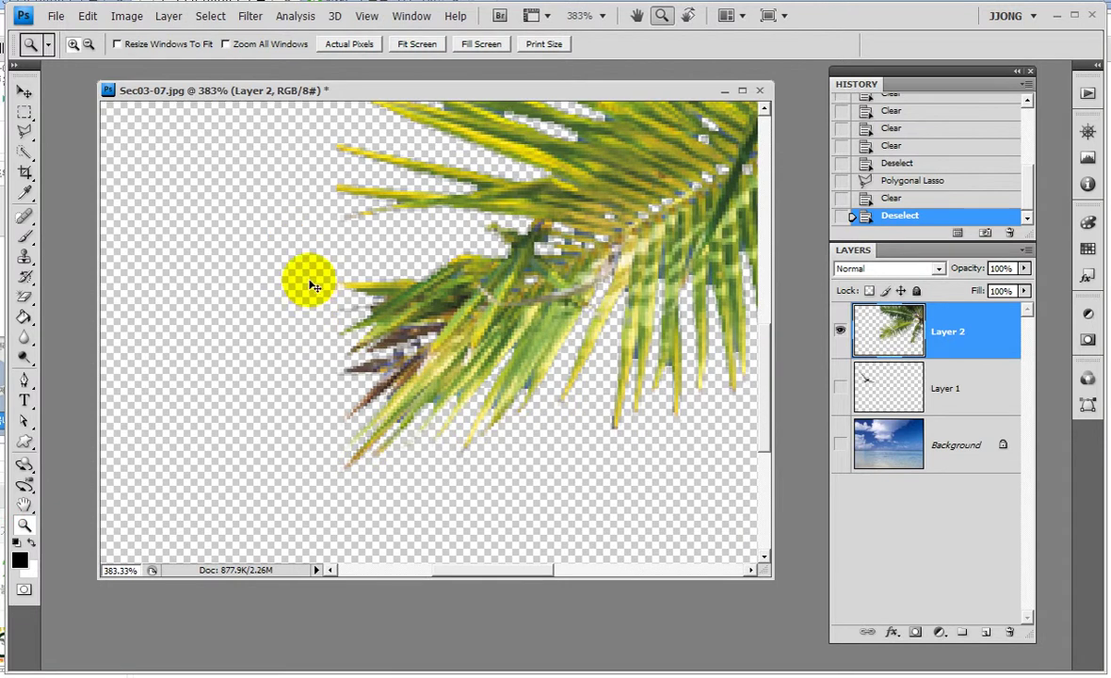
{"action": "mouse_move", "coordinate": [314, 269]}
{"action": "left_mouse_down"}
{"action": "mouse_move", "coordinate": [325, 308]}
{"action": "mouse_move", "coordinate": [311, 276]}
{"action": "left_mouse_up"}
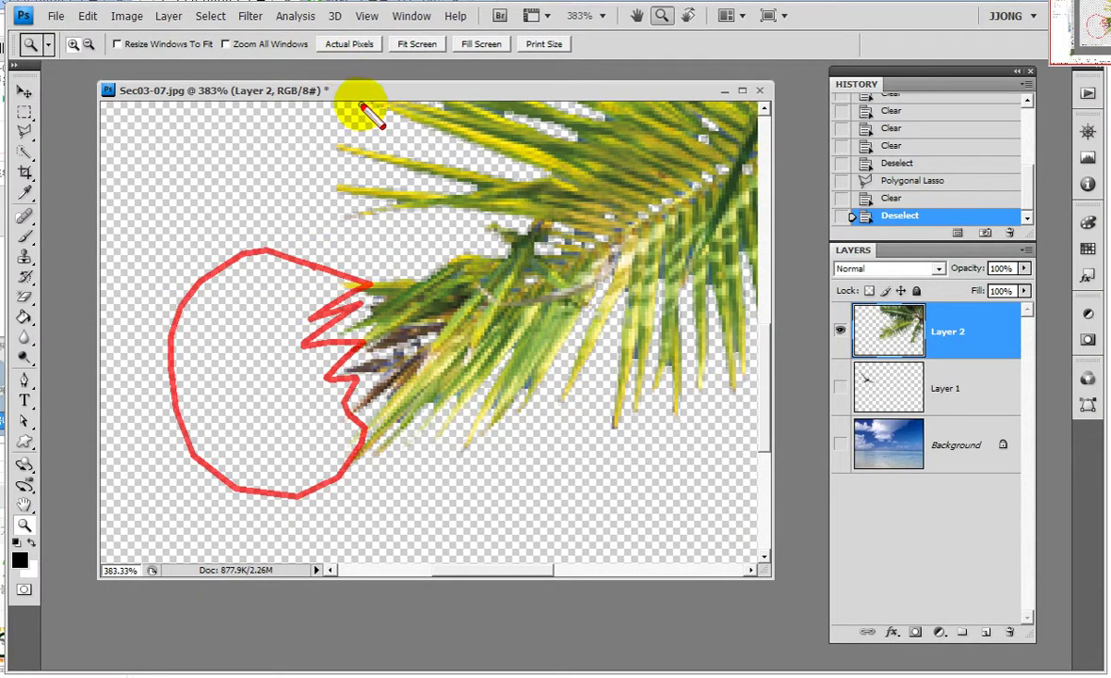
{"action": "key", "text": "Escape"}
{"action": "scroll", "coordinate": [411, 229], "scroll_direction": "up", "scroll_amount": 3}
{"action": "scroll", "coordinate": [411, 228], "scroll_direction": "up", "scroll_amount": 5}
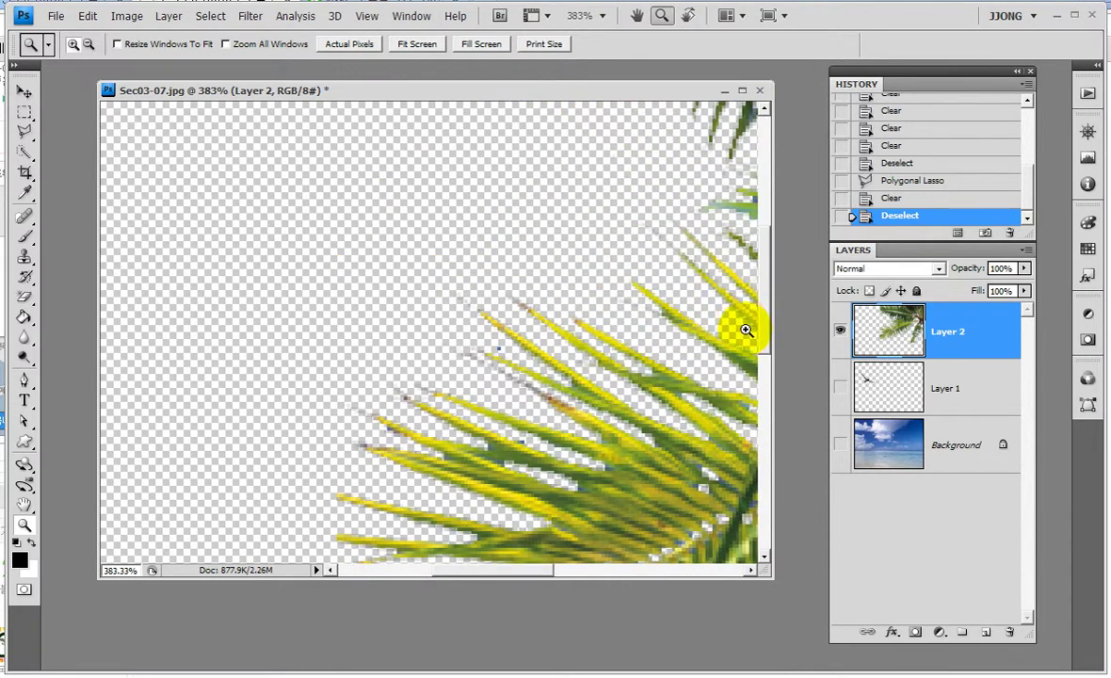
{"action": "scroll", "coordinate": [758, 301], "scroll_direction": "up", "scroll_amount": 3}
{"action": "scroll", "coordinate": [390, 152], "scroll_direction": "up", "scroll_amount": 3}
{"action": "key", "text": "ctrl+2"}
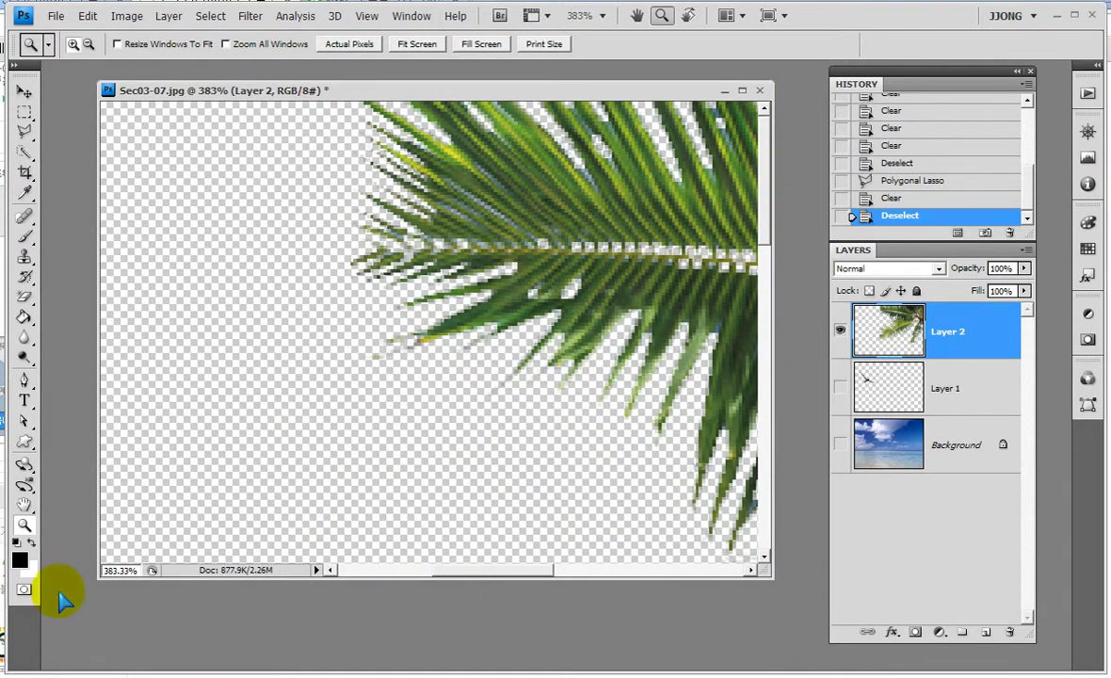
{"action": "double_click", "coordinate": [23, 524]}
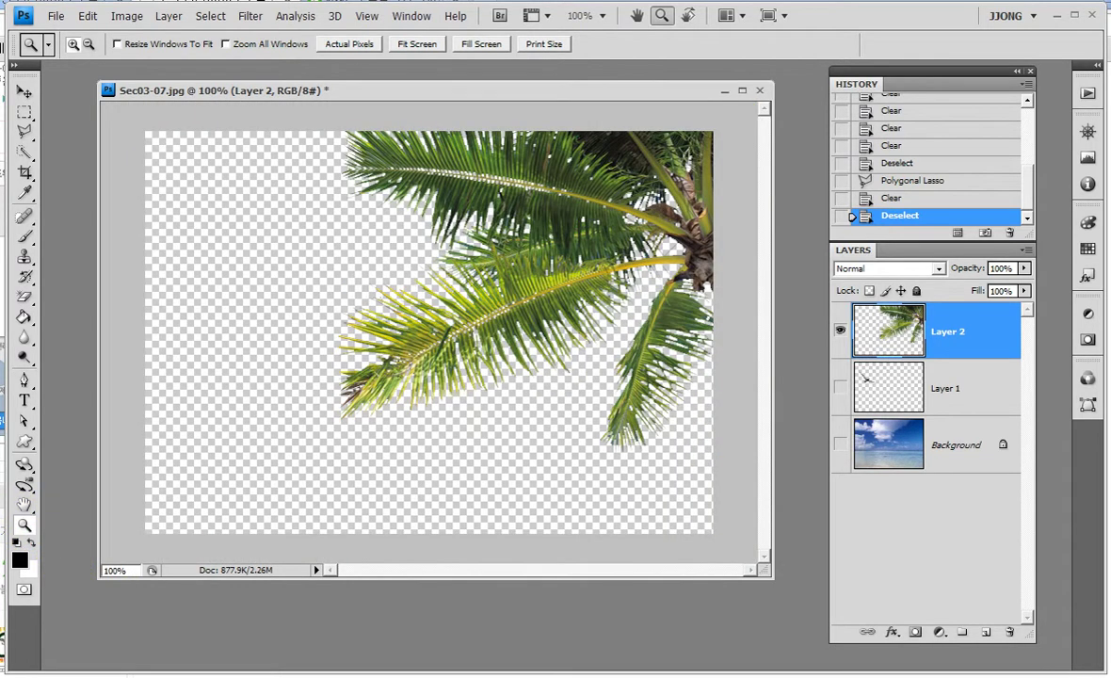